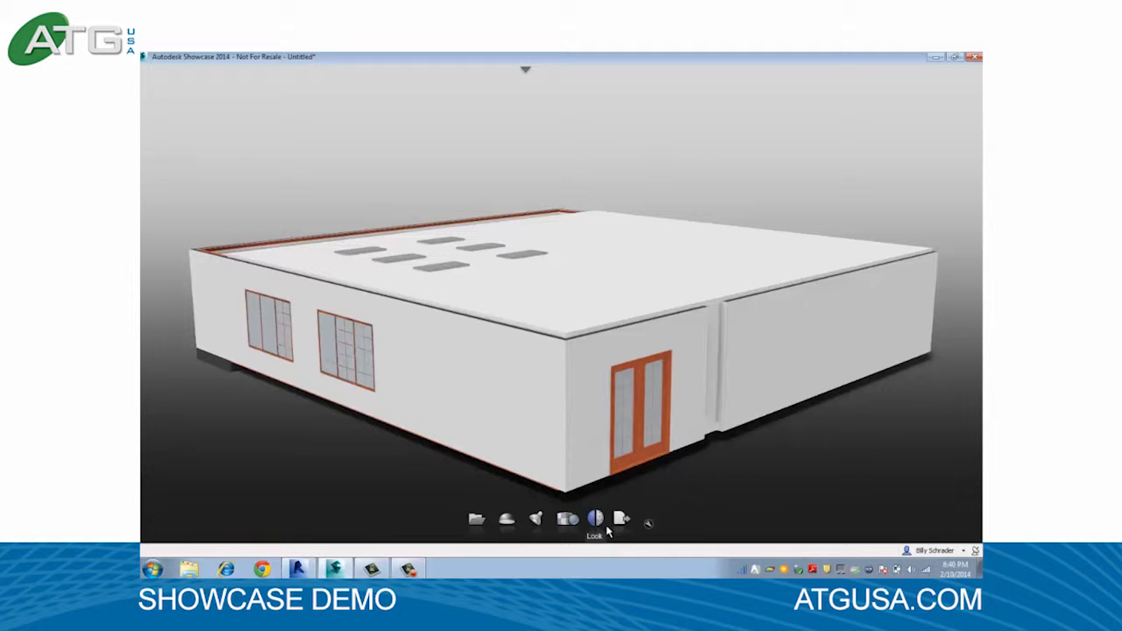
# Activate the interior shot 3D View: 3D - View 1 and compare it with the same room's 3D view in Revit.
pyautogui.click(605, 529)
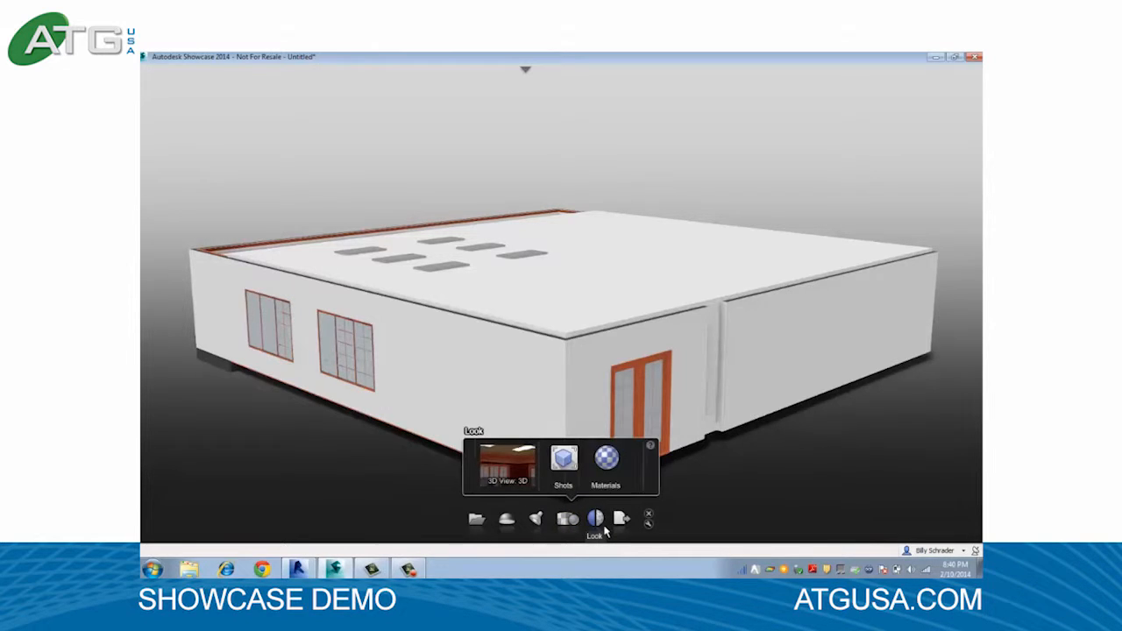
pyautogui.click(572, 467)
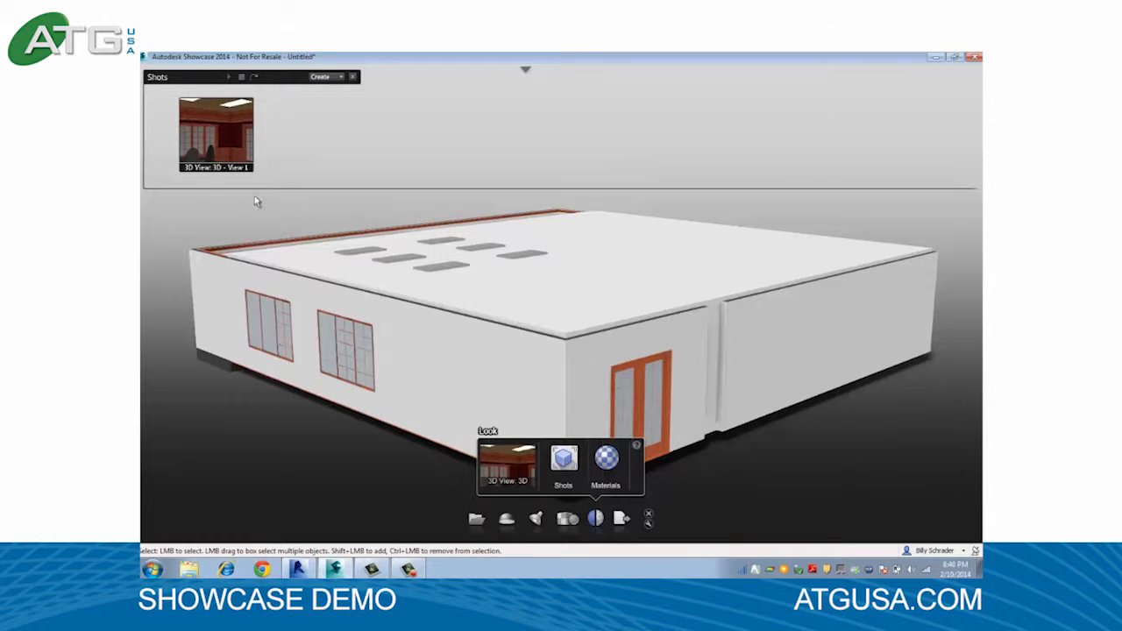
pyautogui.click(217, 134)
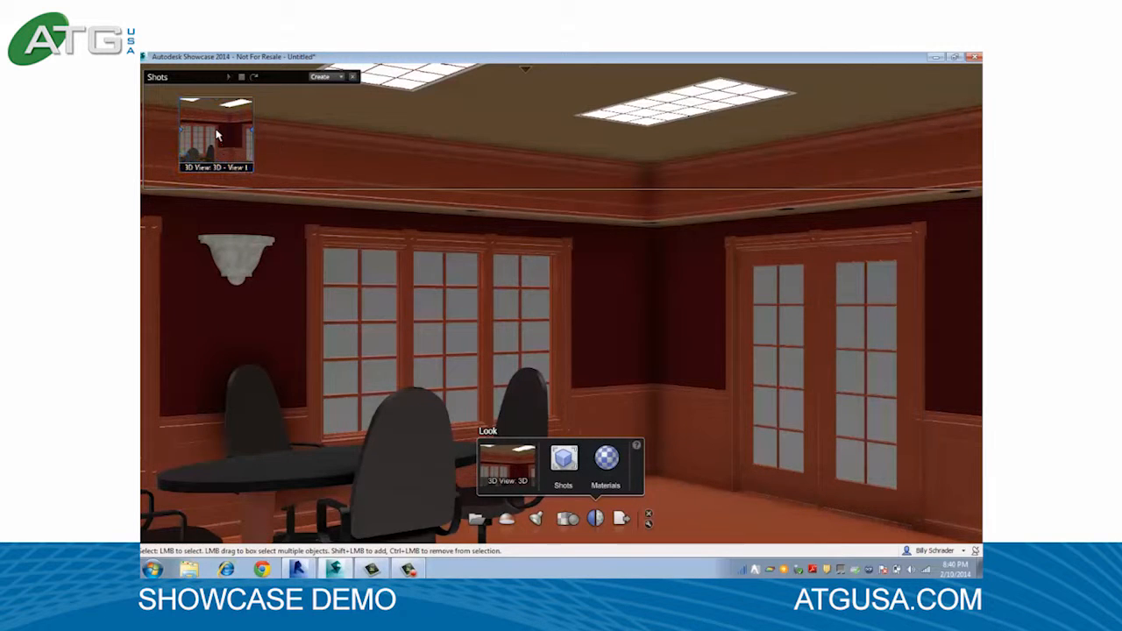
pyautogui.hotkey('alt', 'Tab')
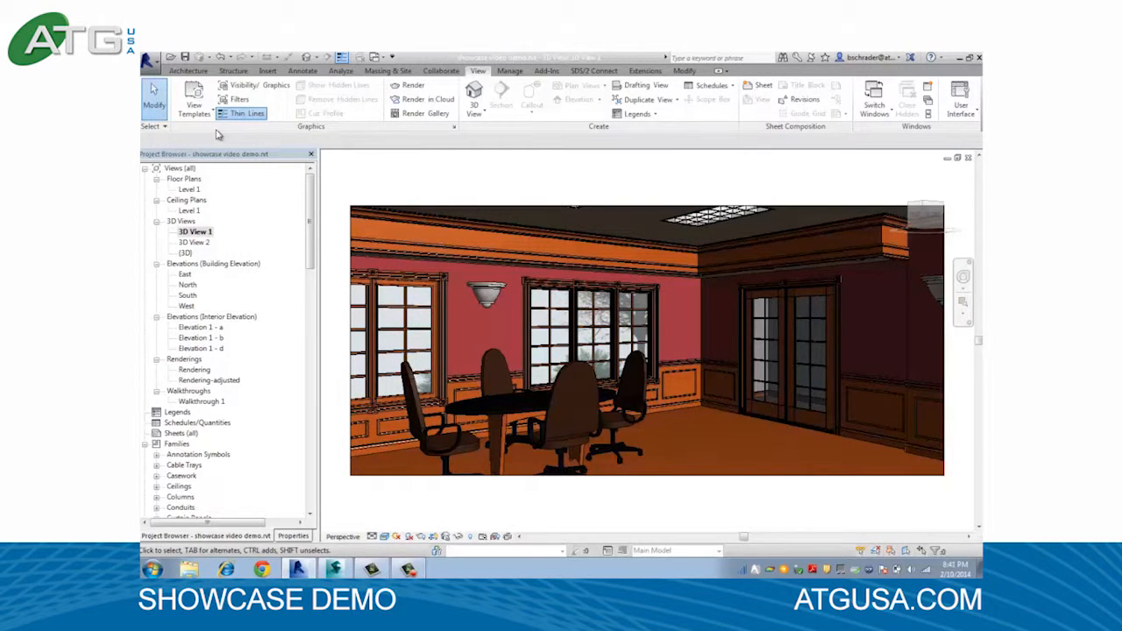
pyautogui.hotkey('alt', 'Tab')
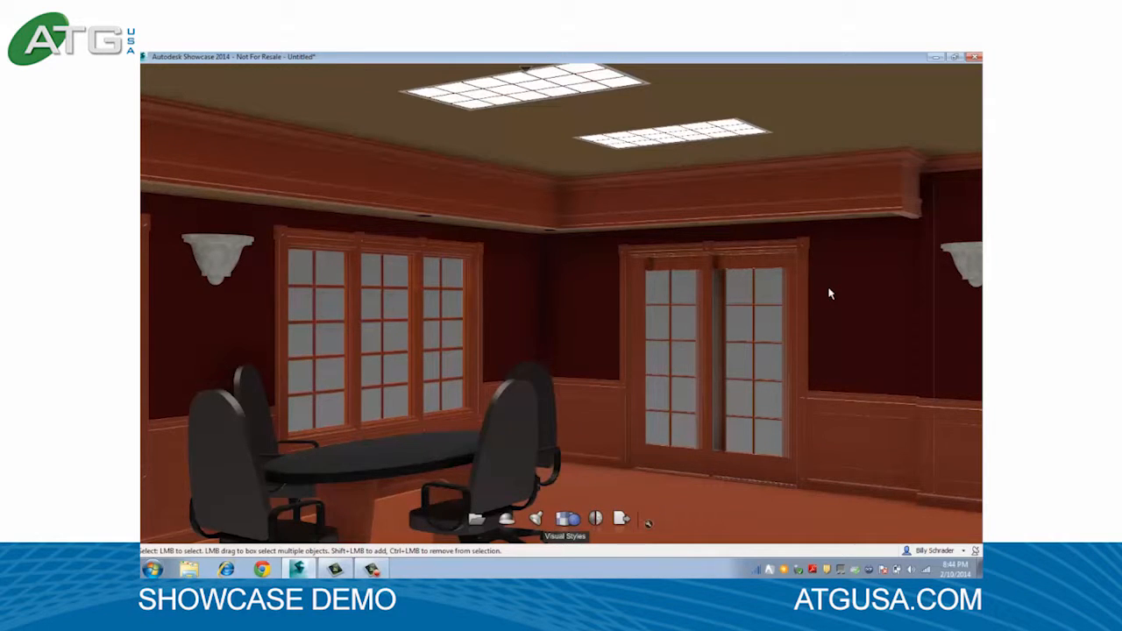
# Select the wall around the double doors, select all objects sharing the door's wood material, and clear the selection.
pyautogui.click(831, 294)
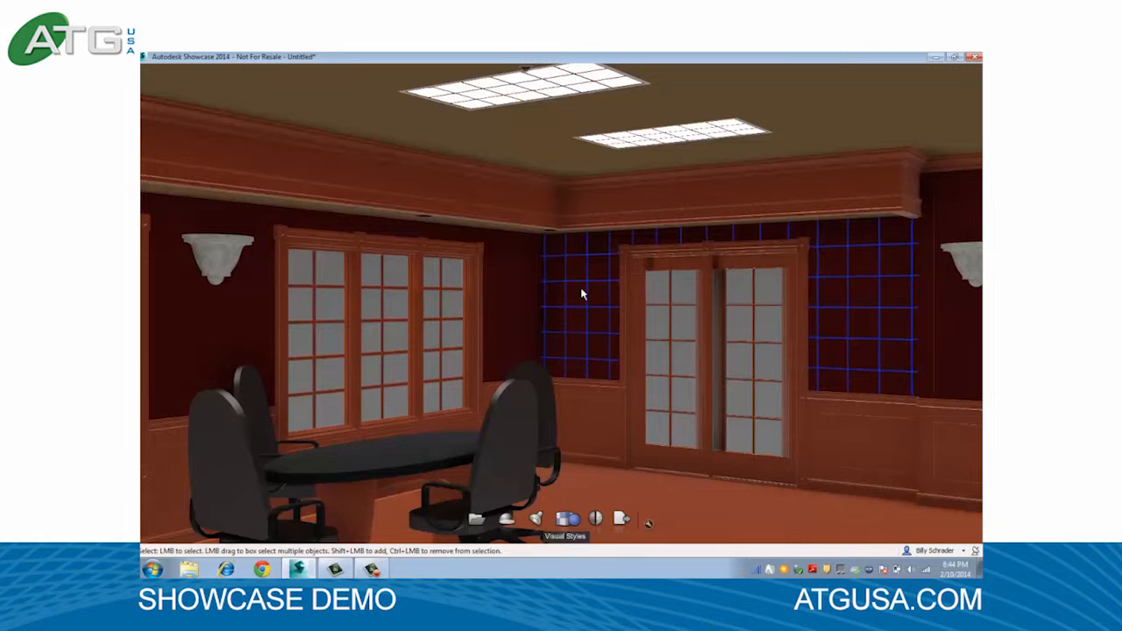
pyautogui.rightClick(640, 305)
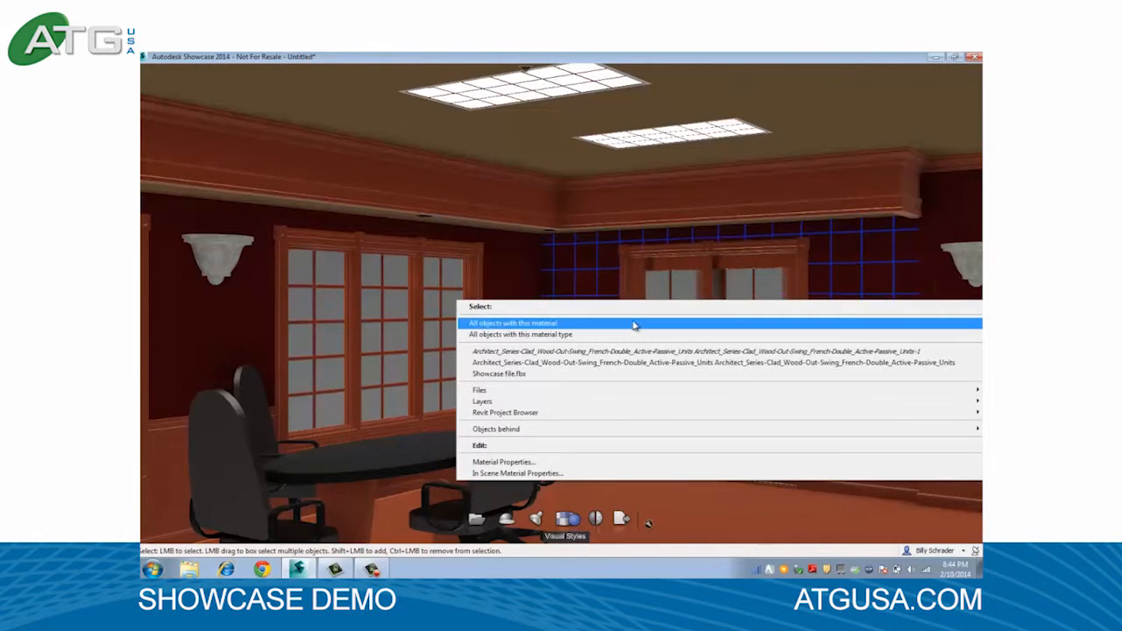
pyautogui.click(634, 322)
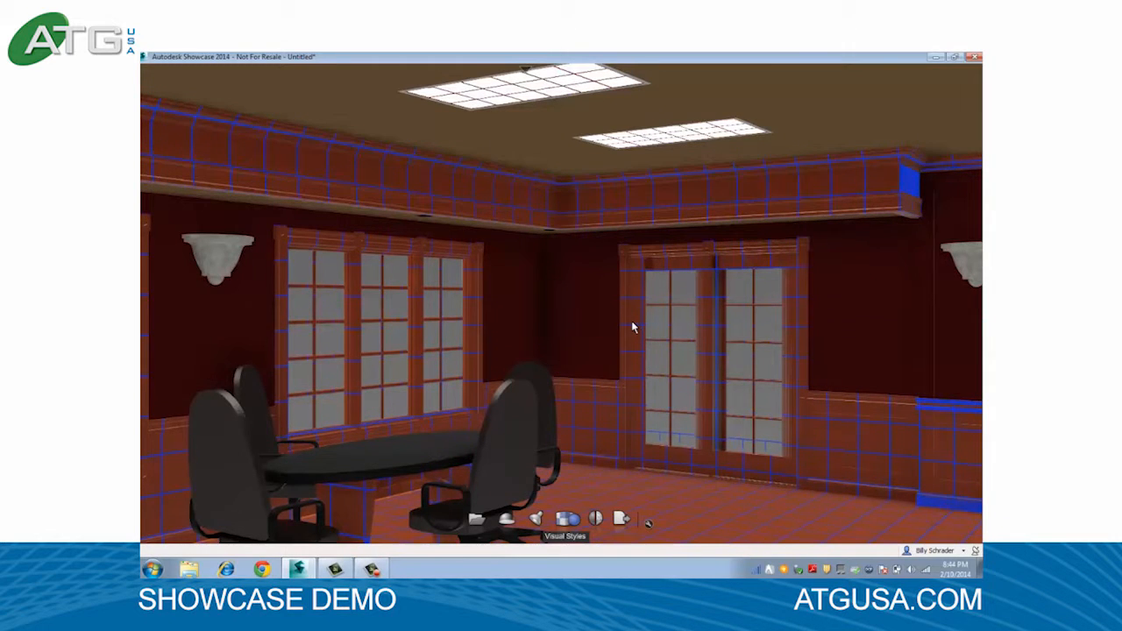
pyautogui.press('Escape')
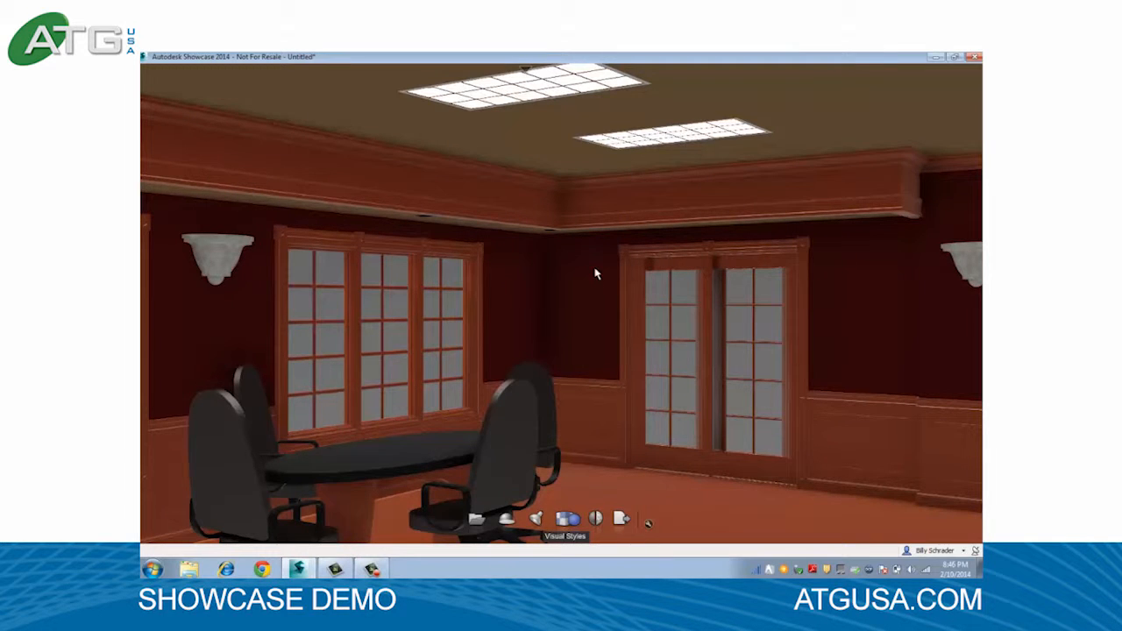
# Expand Showcase file.fbx in the Organizer and select all objects that share the triple window casing's material.
pyautogui.press('o')
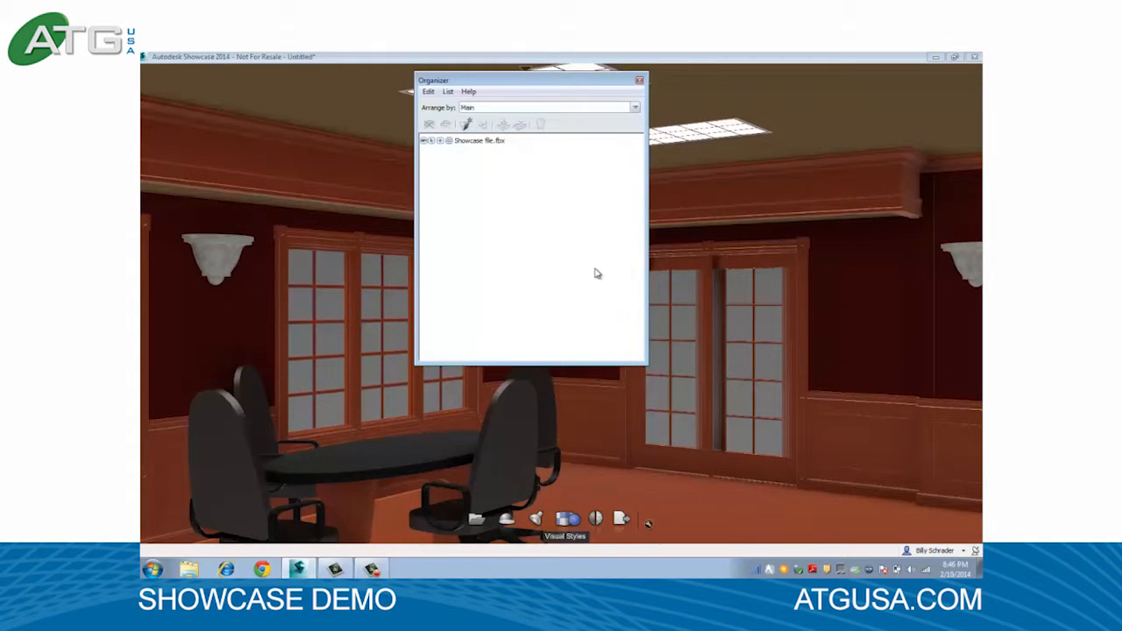
pyautogui.click(440, 141)
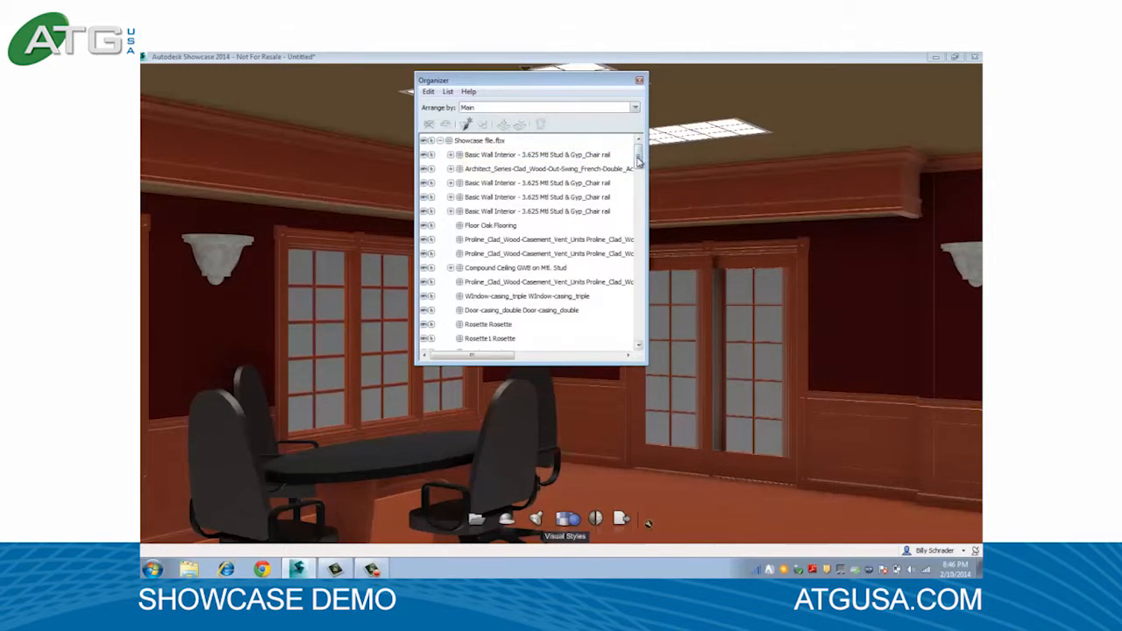
pyautogui.moveTo(638, 158)
pyautogui.mouseDown()
pyautogui.moveTo(639, 187)
pyautogui.moveTo(640, 155)
pyautogui.mouseUp()
pyautogui.click(337, 243)
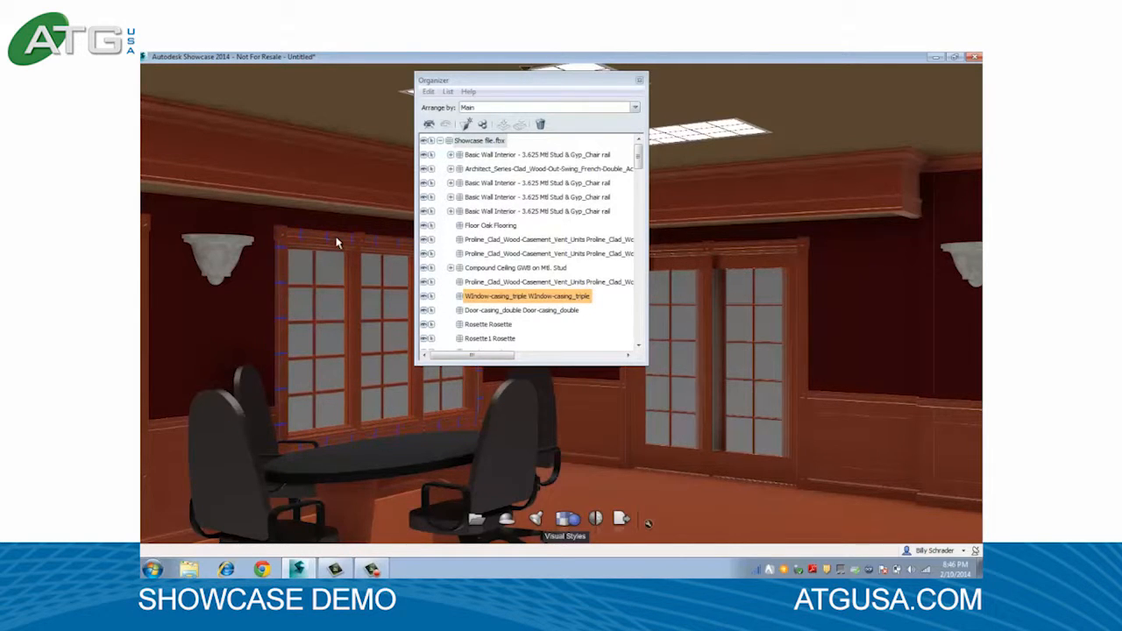
pyautogui.rightClick(282, 245)
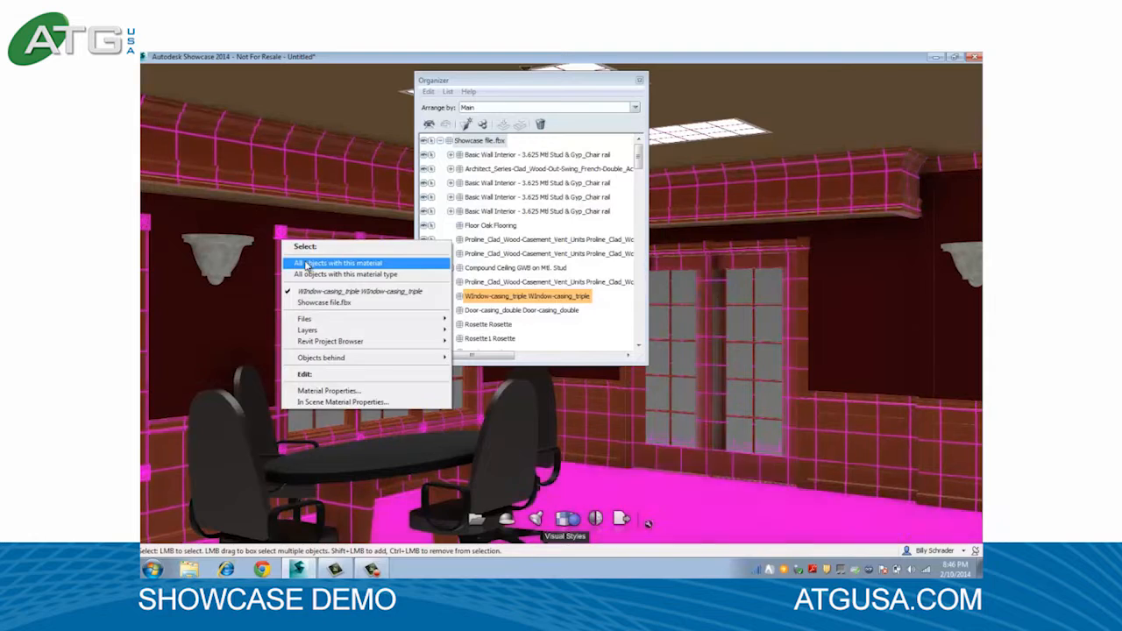
pyautogui.click(306, 264)
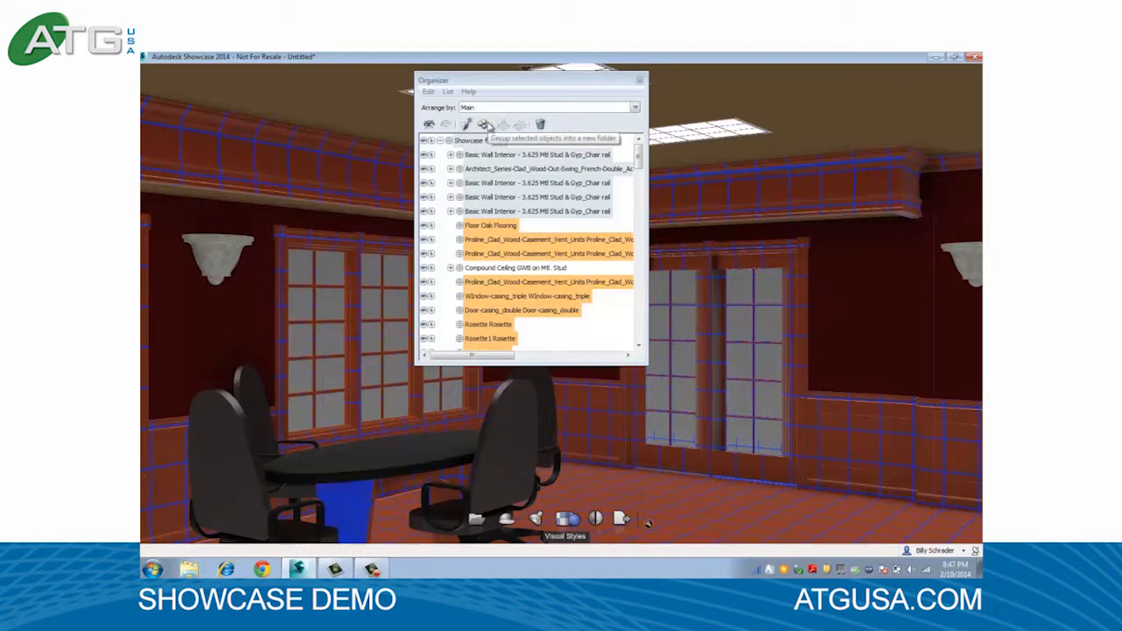
# Group the selected wood objects into a new folder, rename it .Trim, and close the Organizer.
pyautogui.click(486, 124)
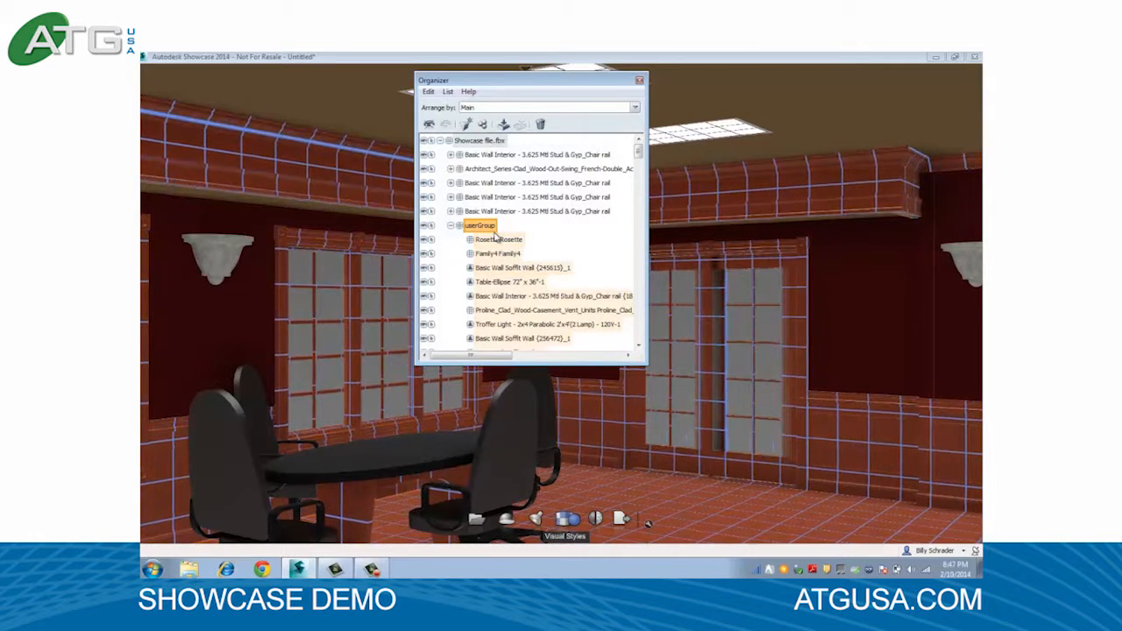
pyautogui.click(495, 233)
pyautogui.press('BackSpace')
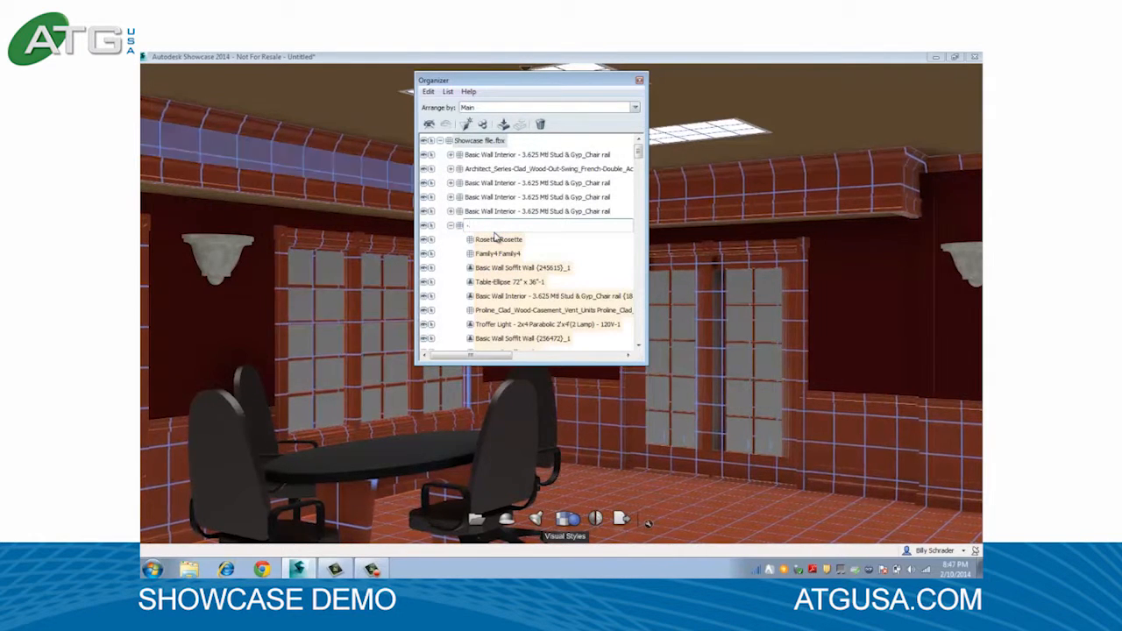
pyautogui.write('Trim')
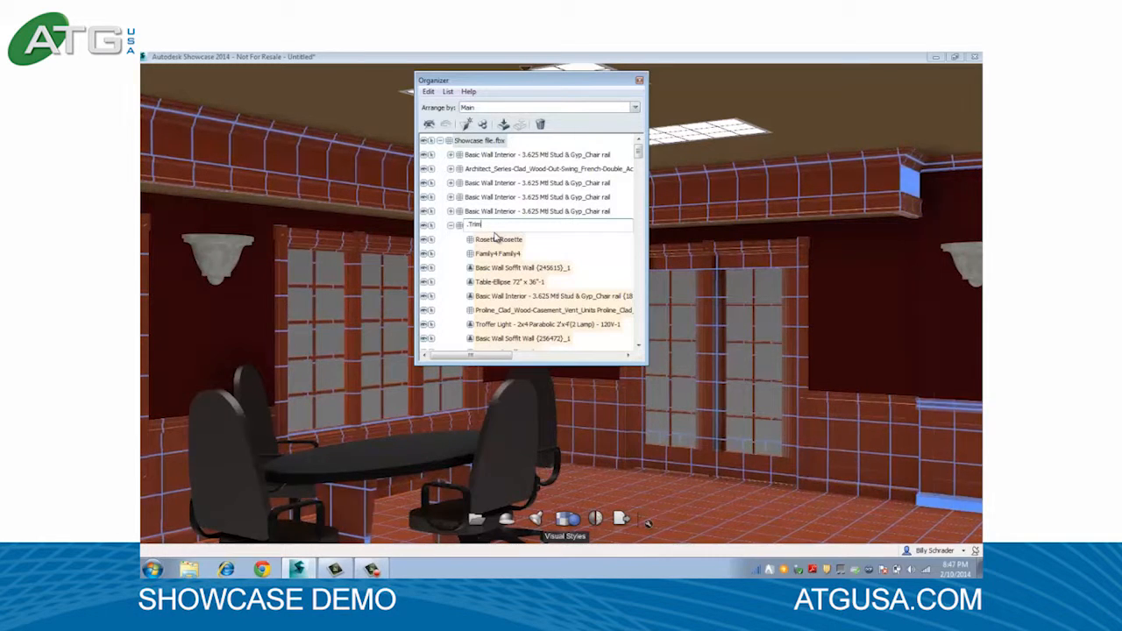
pyautogui.press('Return')
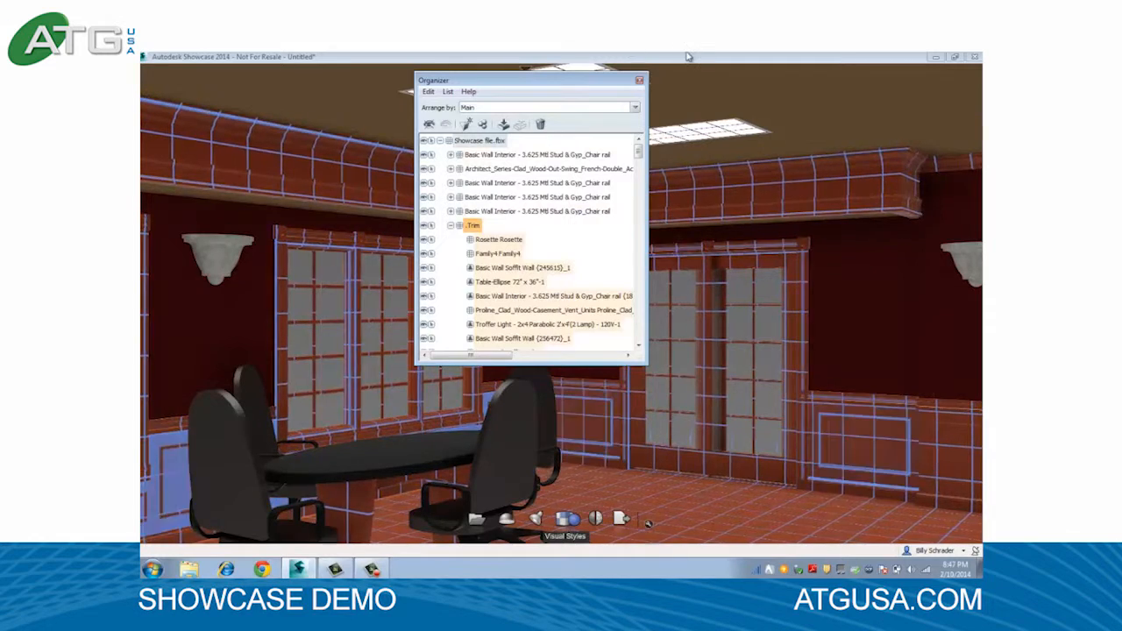
pyautogui.click(639, 80)
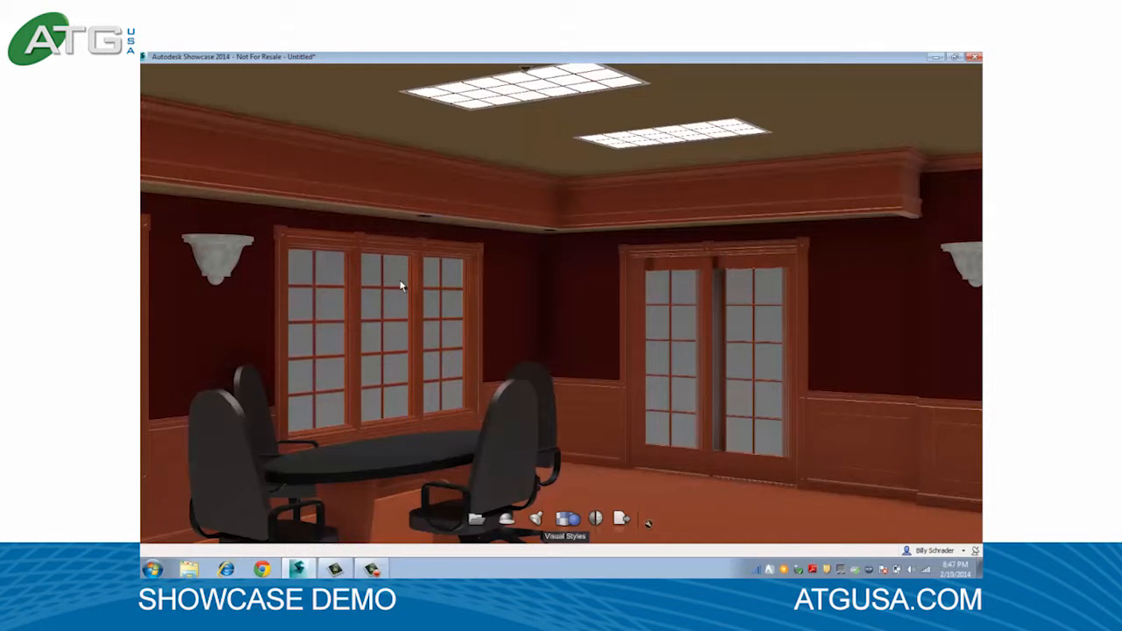
# Select all objects sharing the soffit's wood material and expand Showcase Extended Materials in the Material Library.
pyautogui.rightClick(456, 198)
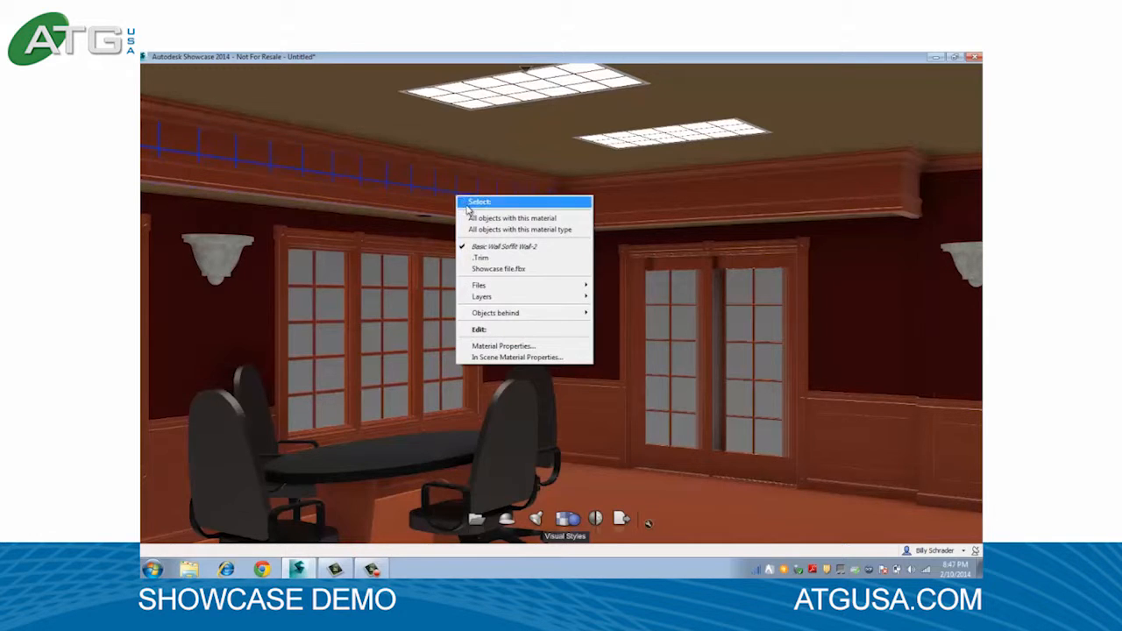
pyautogui.click(478, 219)
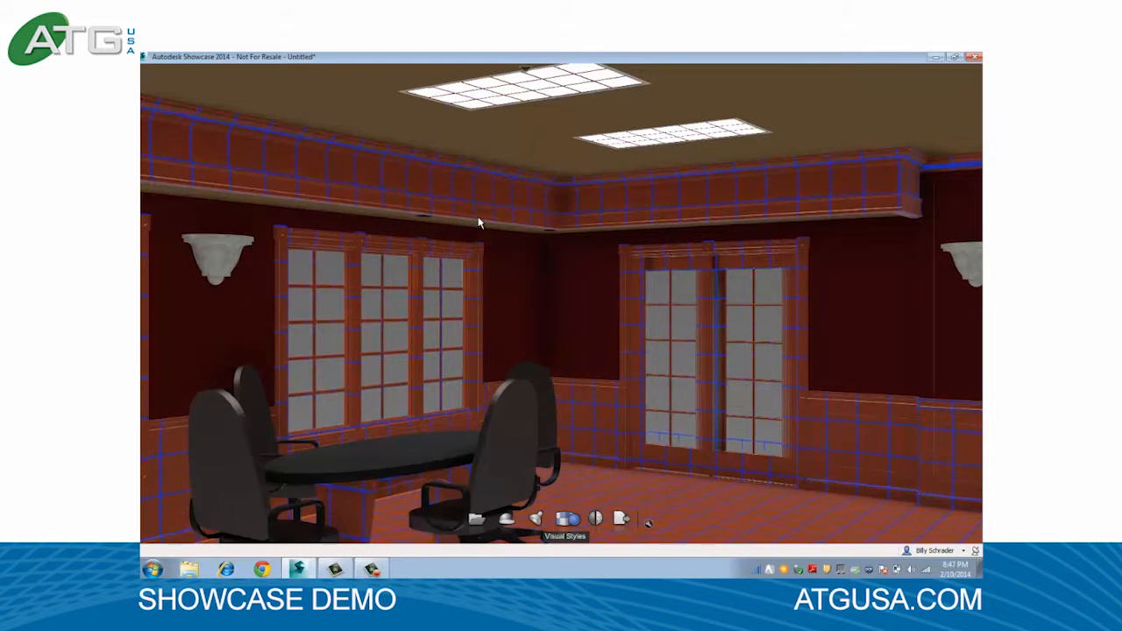
pyautogui.press('m')
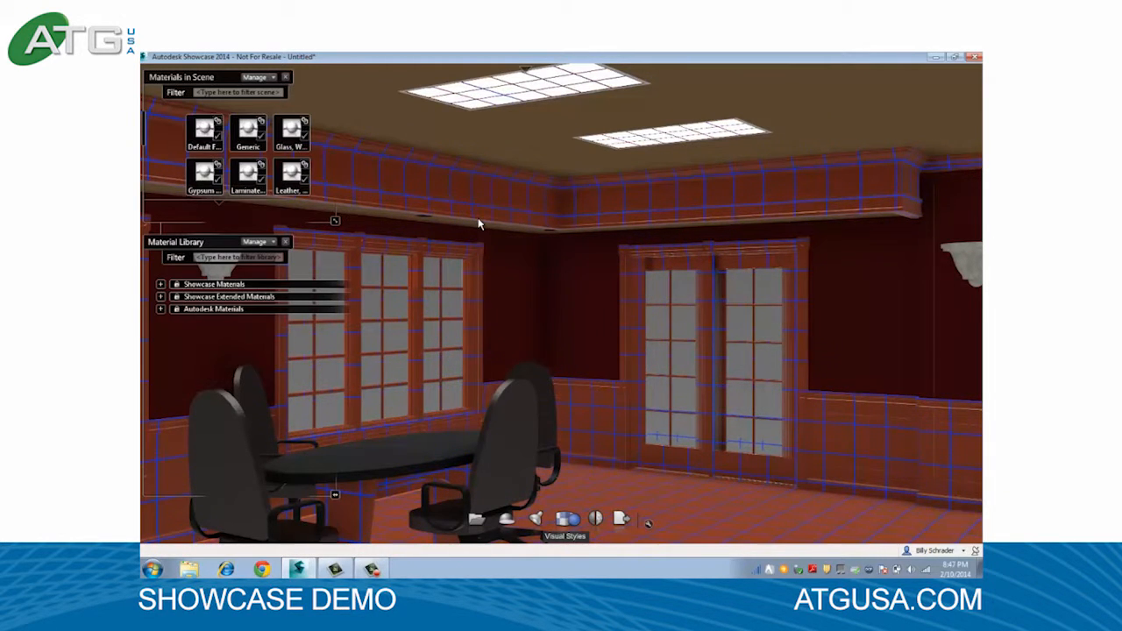
pyautogui.click(175, 285)
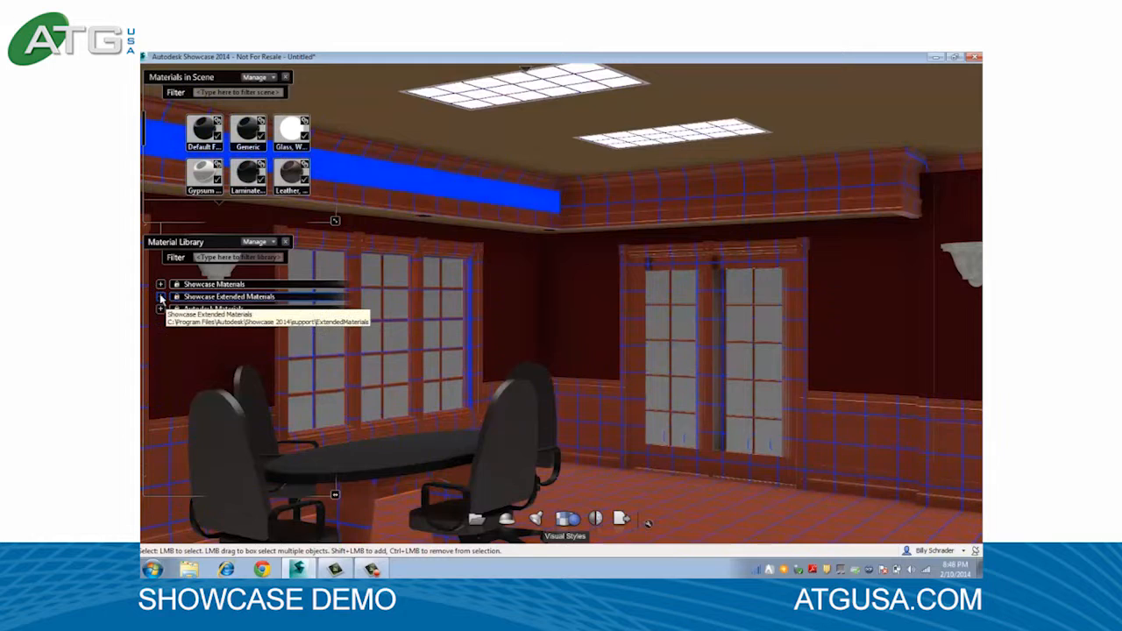
pyautogui.click(161, 296)
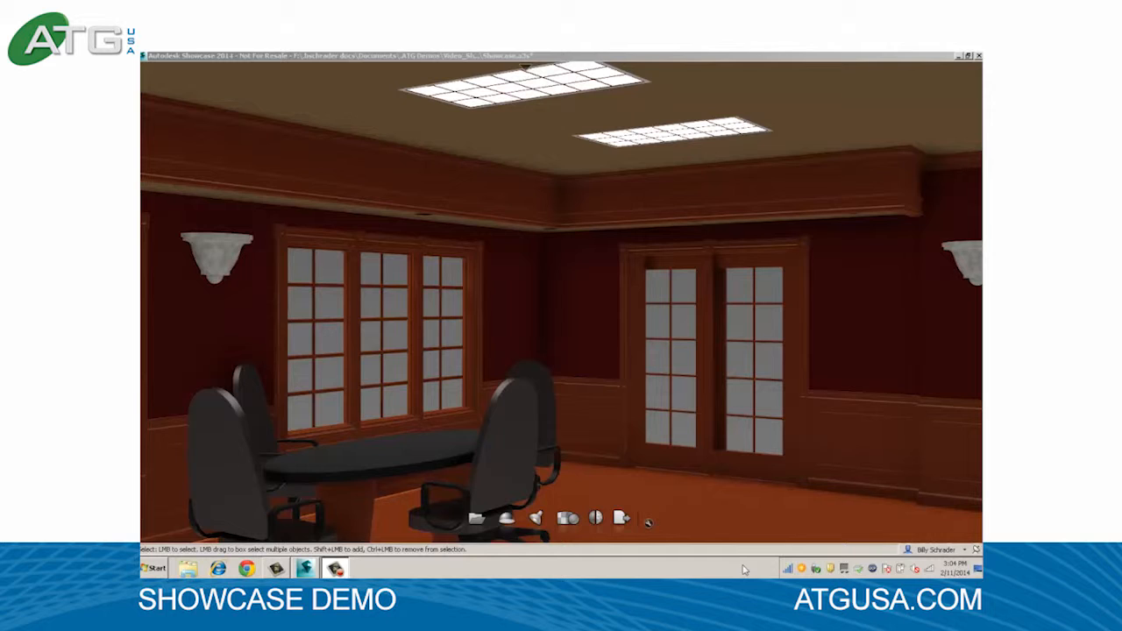
# Select all objects sharing the wainscot's wood material and display the Wood-Oak category of Showcase Extended Materials.
pyautogui.click(604, 418)
pyautogui.rightClick(602, 418)
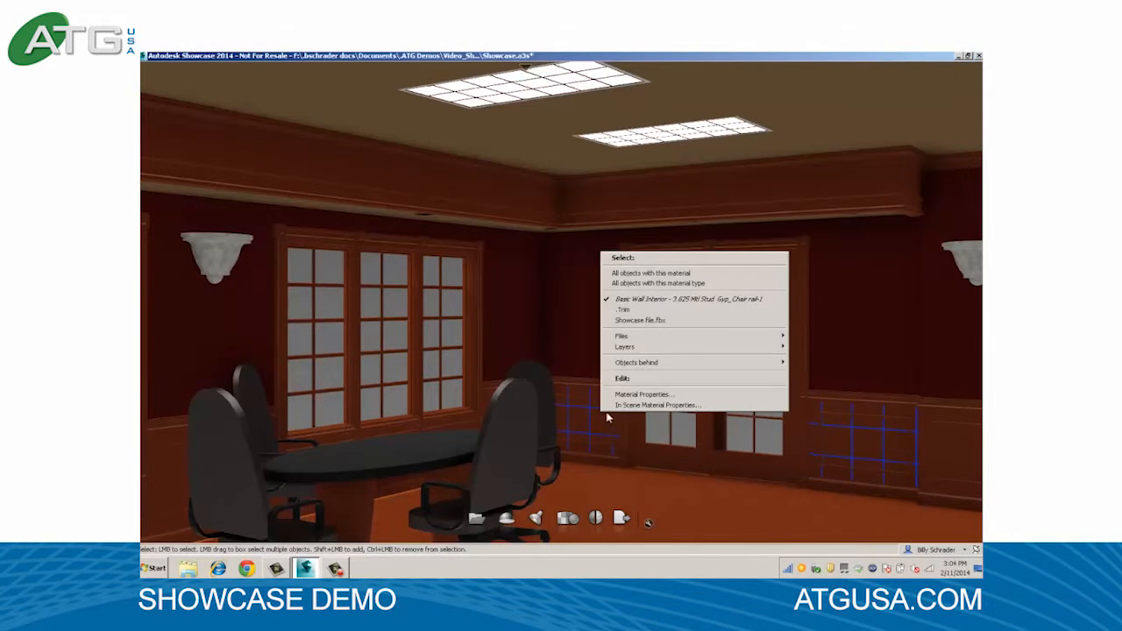
pyautogui.click(654, 274)
pyautogui.press('m')
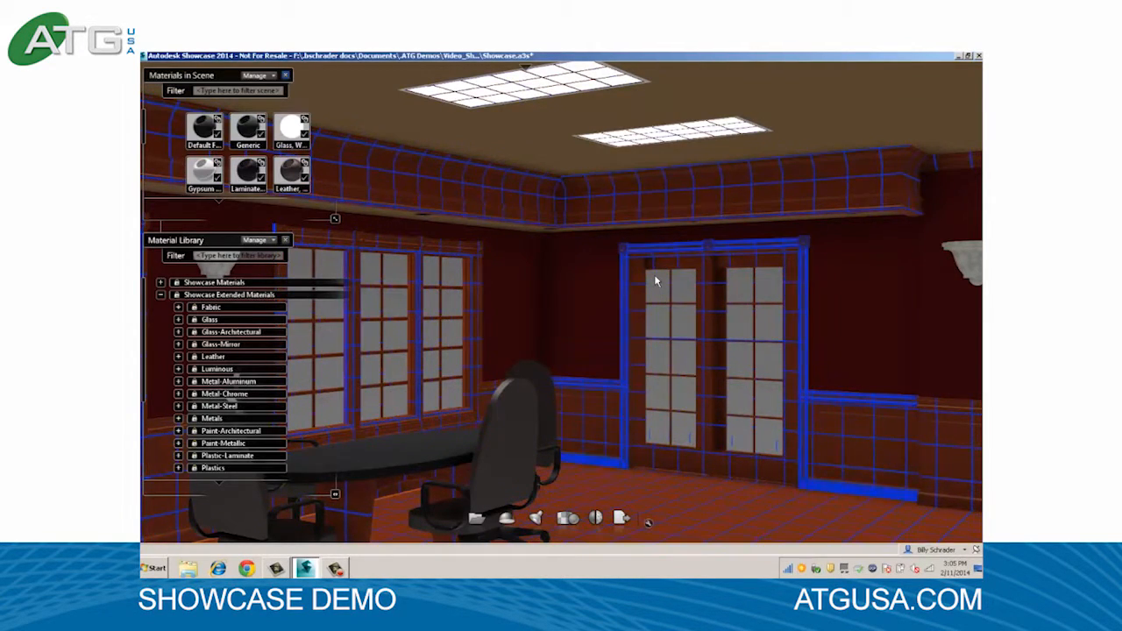
pyautogui.click(161, 295)
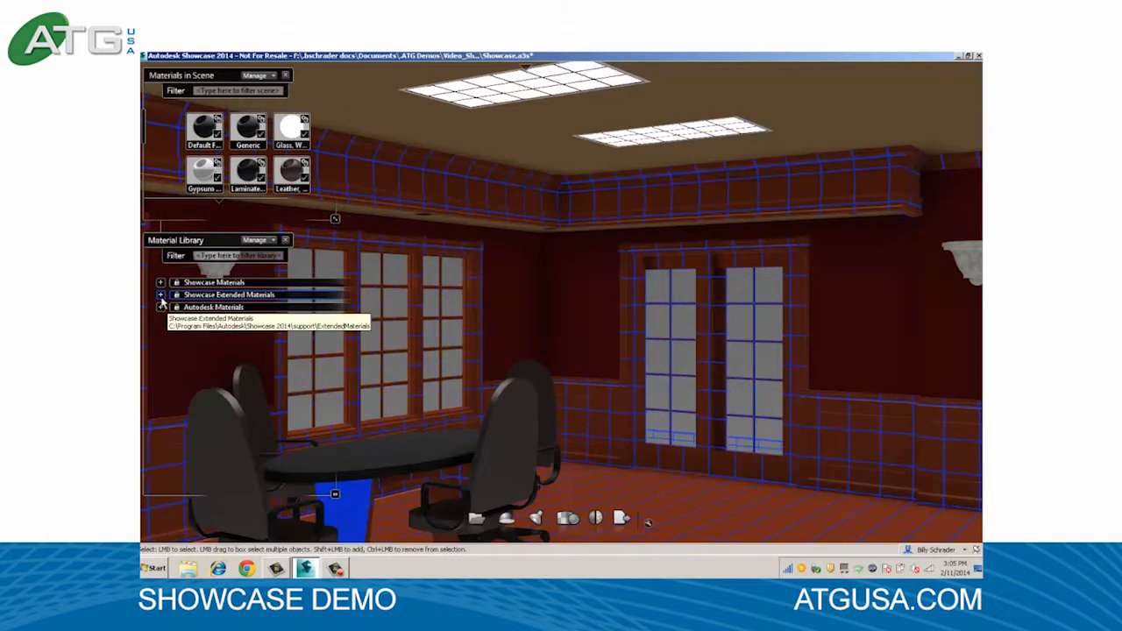
pyautogui.click(161, 295)
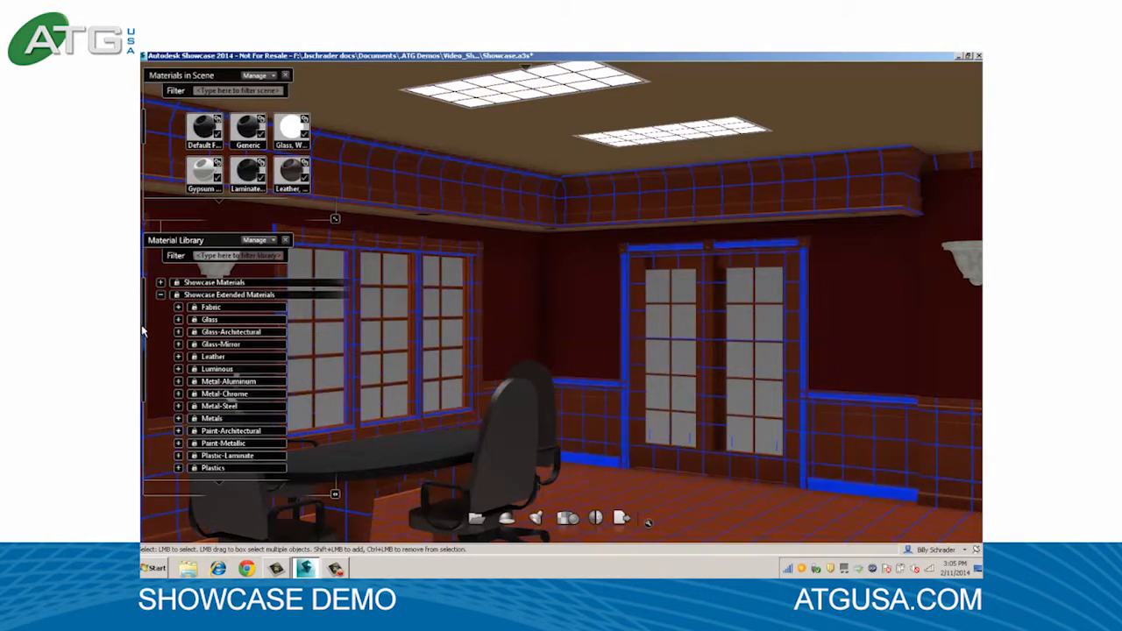
pyautogui.moveTo(145, 340); pyautogui.dragTo(145, 419)
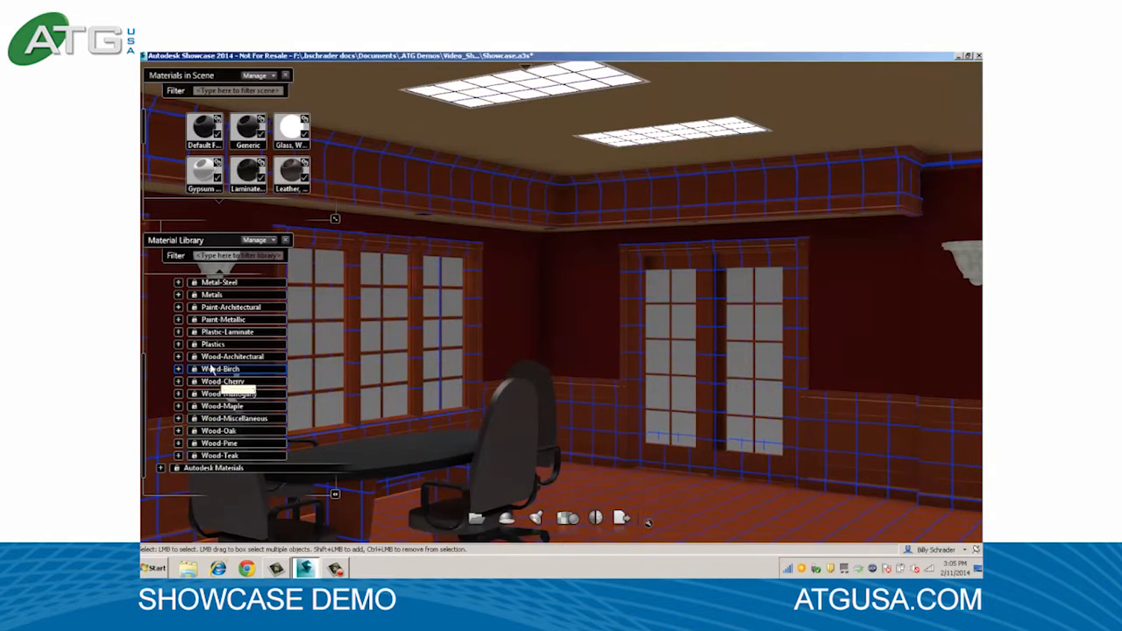
pyautogui.click(179, 432)
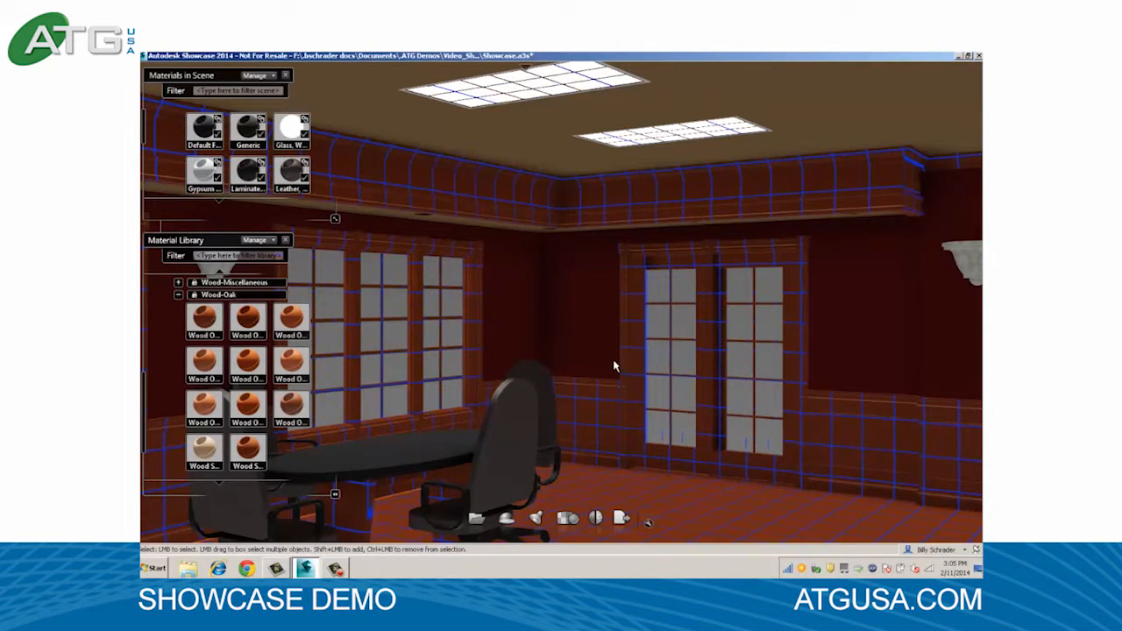
# Select the matching dark red wall surfaces and apply Paint Brindle Glossy from Paint-Architectural, including the remaining strip beside the soffit's end.
pyautogui.rightClick(569, 320)
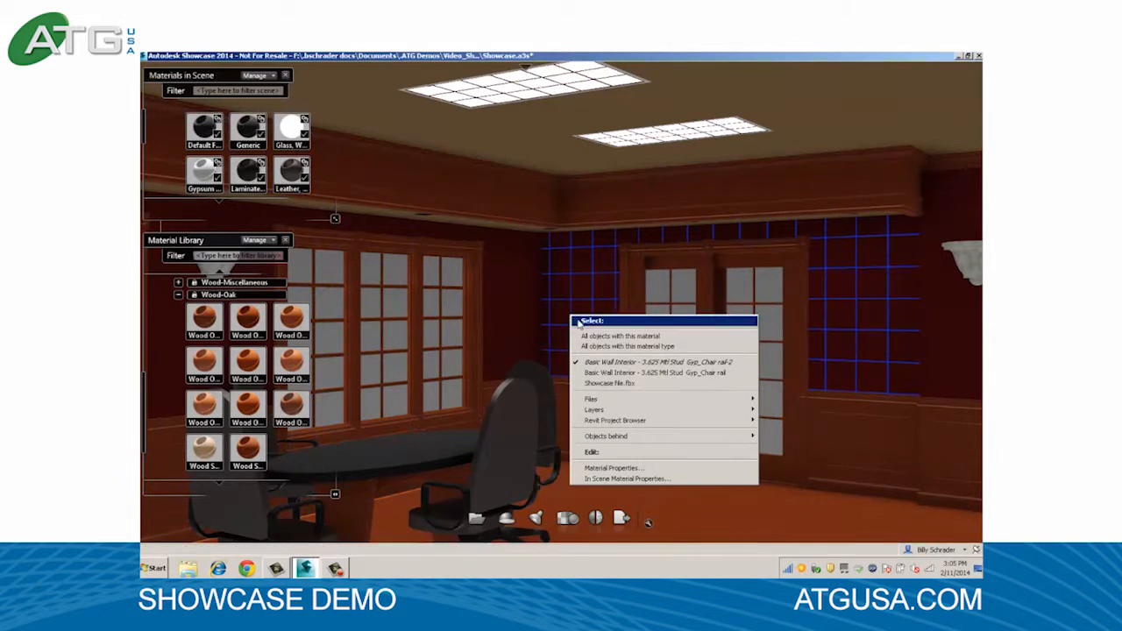
pyautogui.click(612, 344)
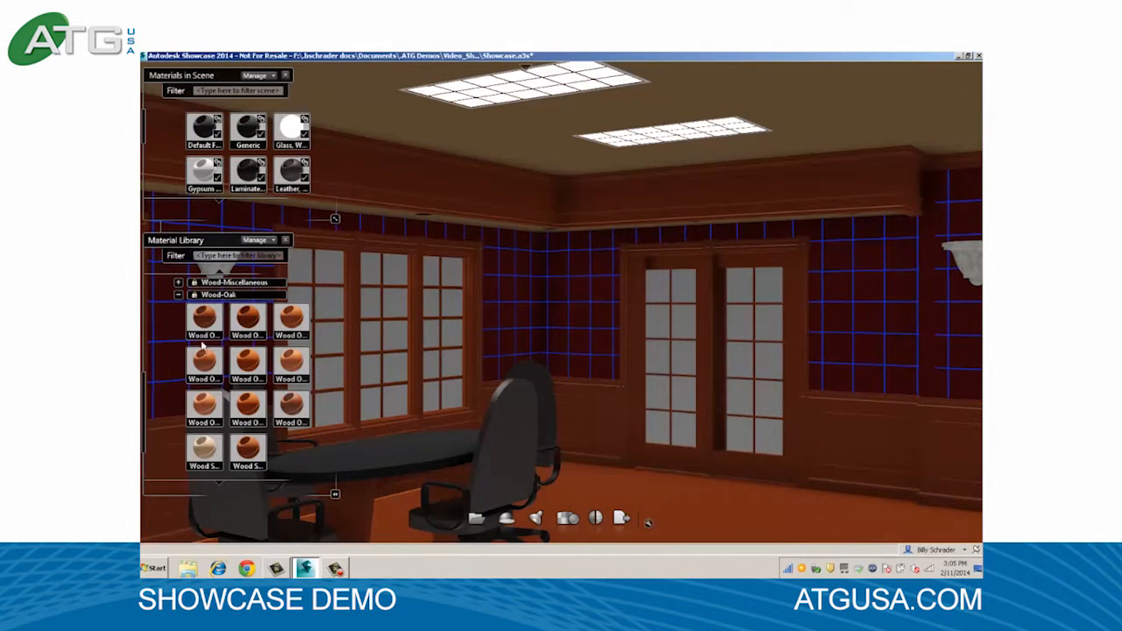
pyautogui.moveTo(143, 401)
pyautogui.mouseDown()
pyautogui.moveTo(146, 420)
pyautogui.moveTo(151, 349)
pyautogui.moveTo(178, 323)
pyautogui.mouseUp()
pyautogui.click(178, 320)
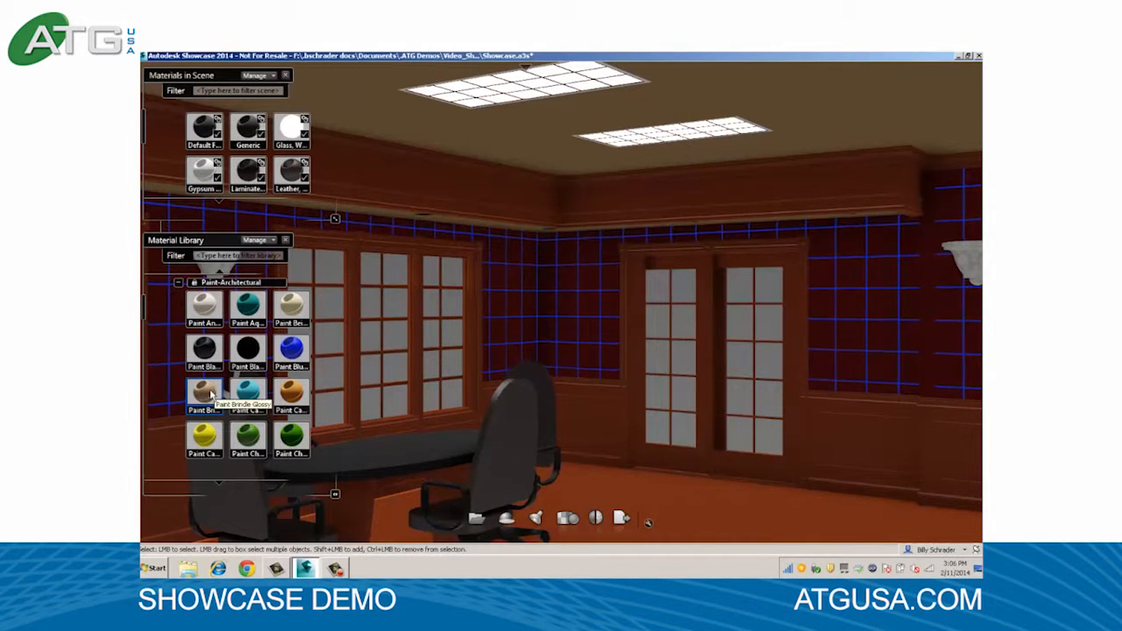
pyautogui.moveTo(785, 261); pyautogui.dragTo(864, 319)
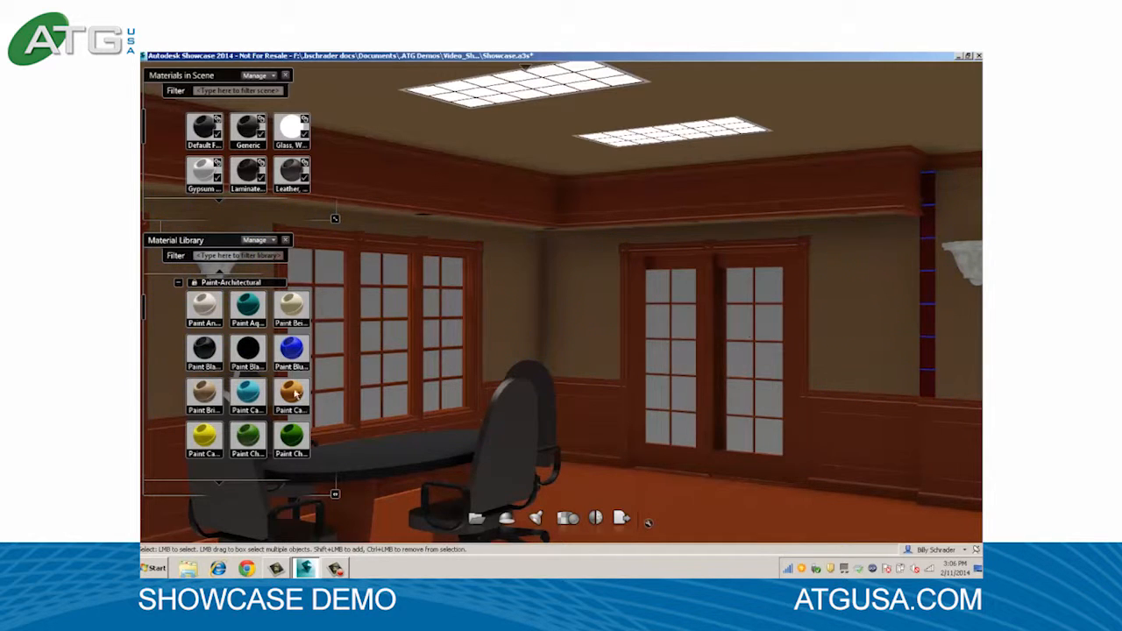
pyautogui.click(204, 398)
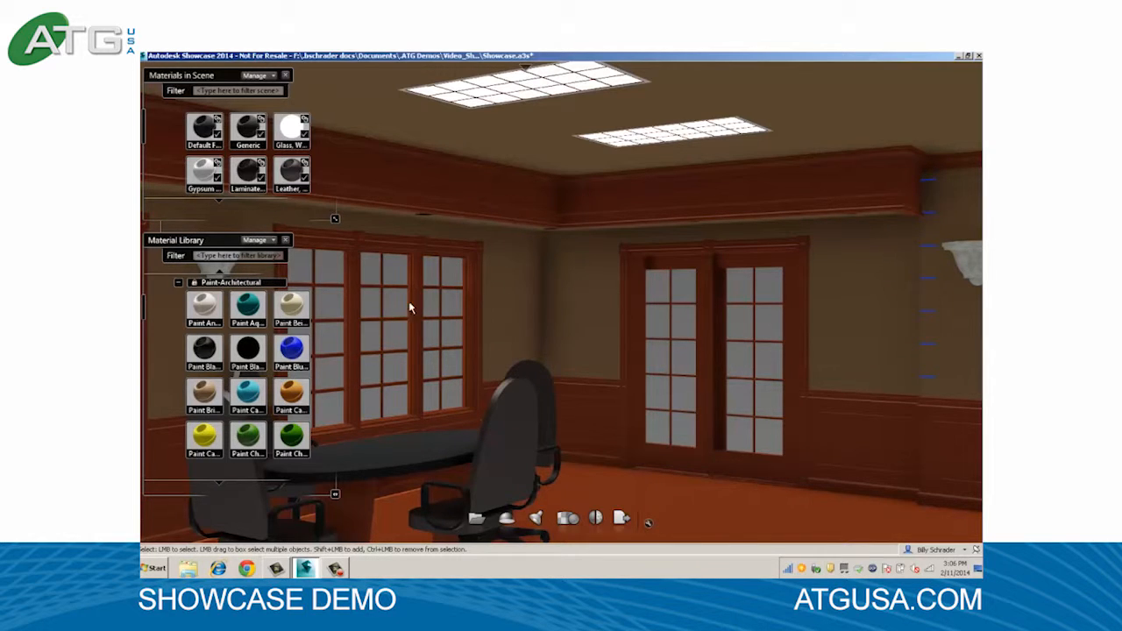
# Select all objects sharing the window glazing material and apply Glazing Blue Reflective from the Glass-Architectural category.
pyautogui.rightClick(402, 274)
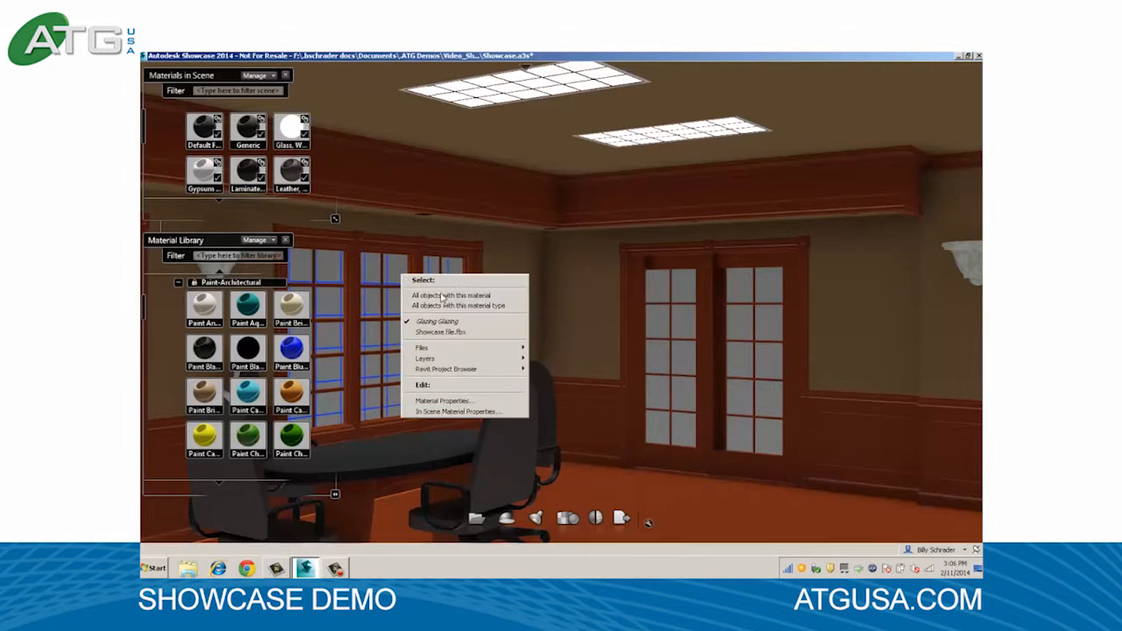
pyautogui.click(446, 305)
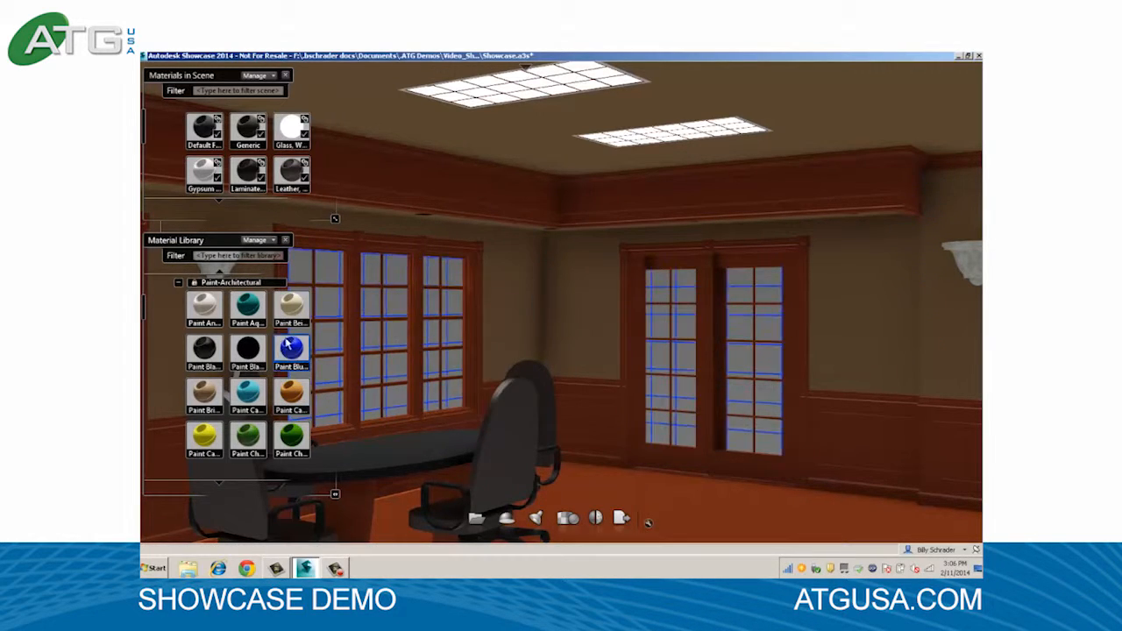
pyautogui.click(178, 282)
pyautogui.scroll(3, 147, 334)
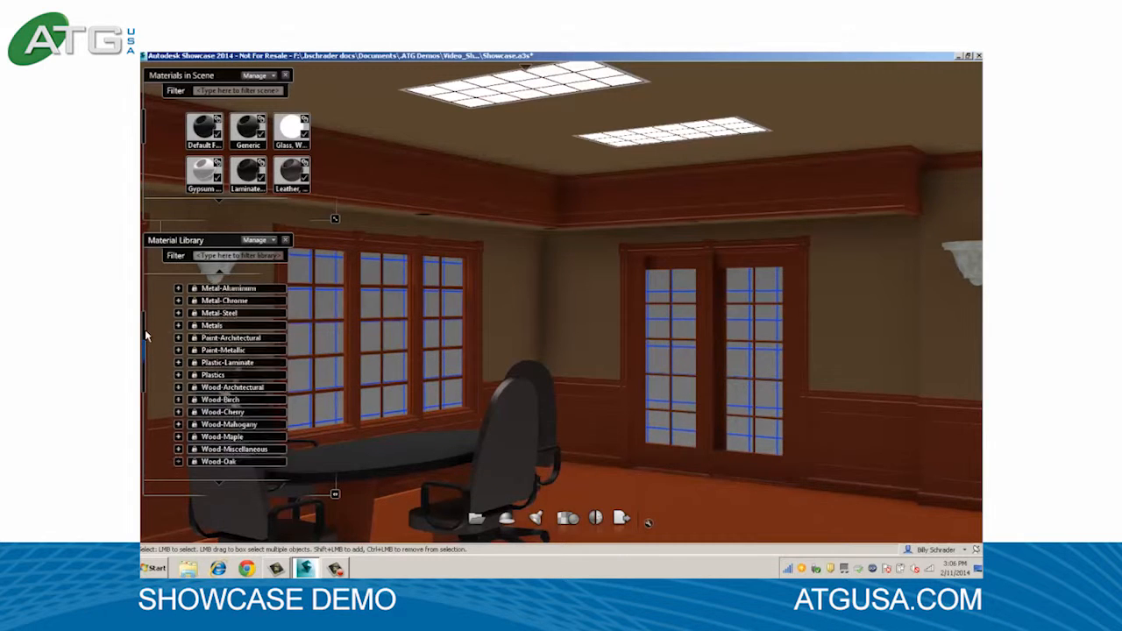
pyautogui.scroll(3, 146, 334)
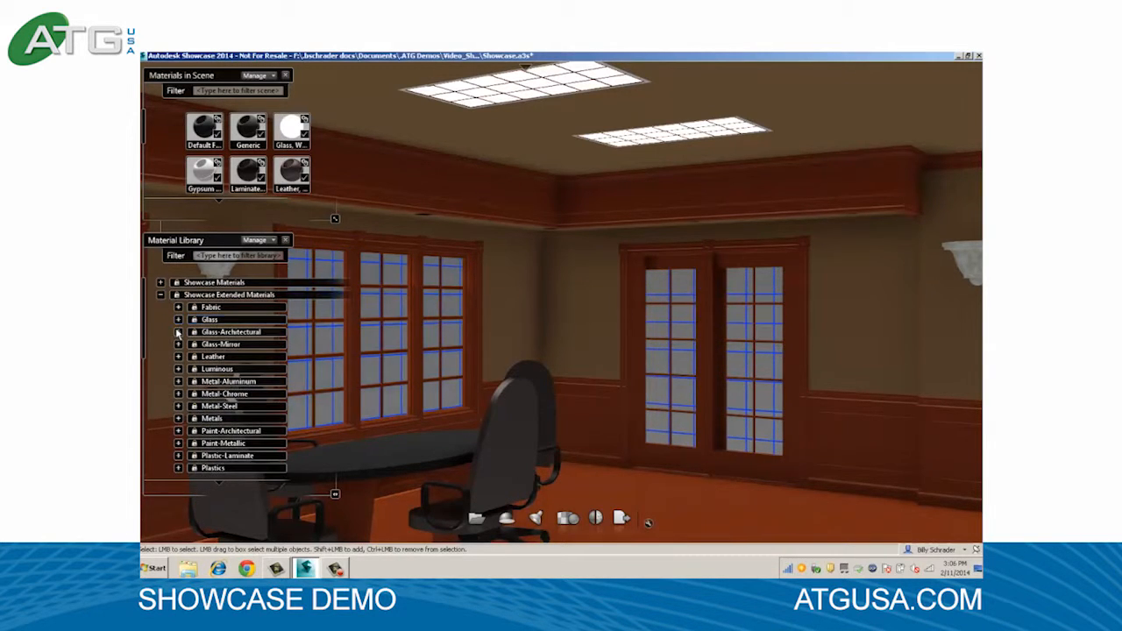
pyautogui.click(178, 333)
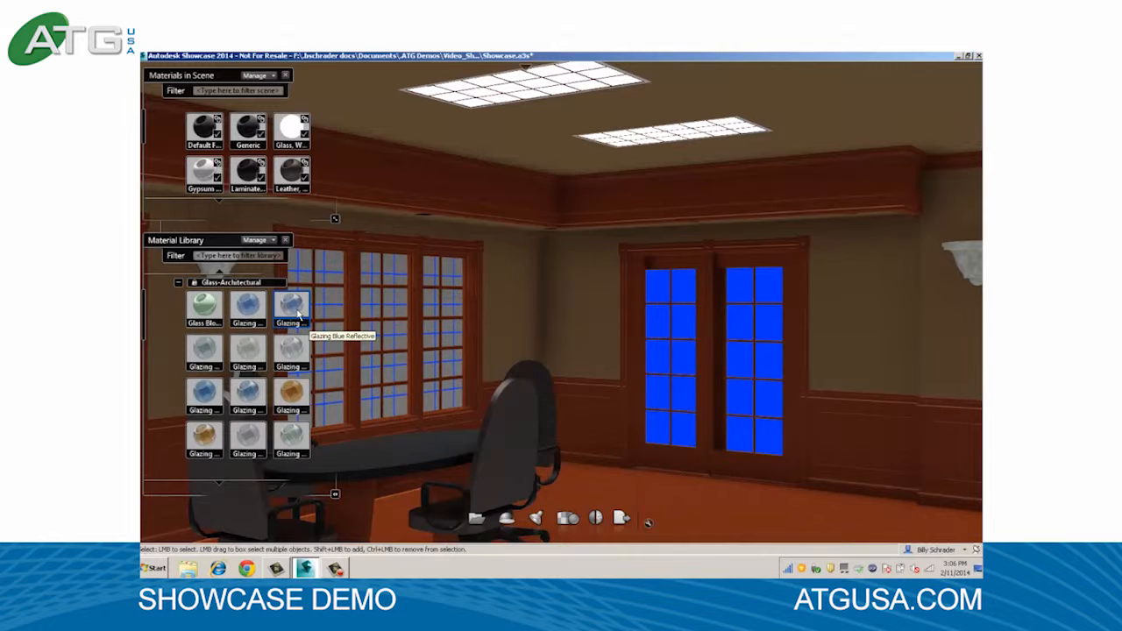
pyautogui.click(298, 313)
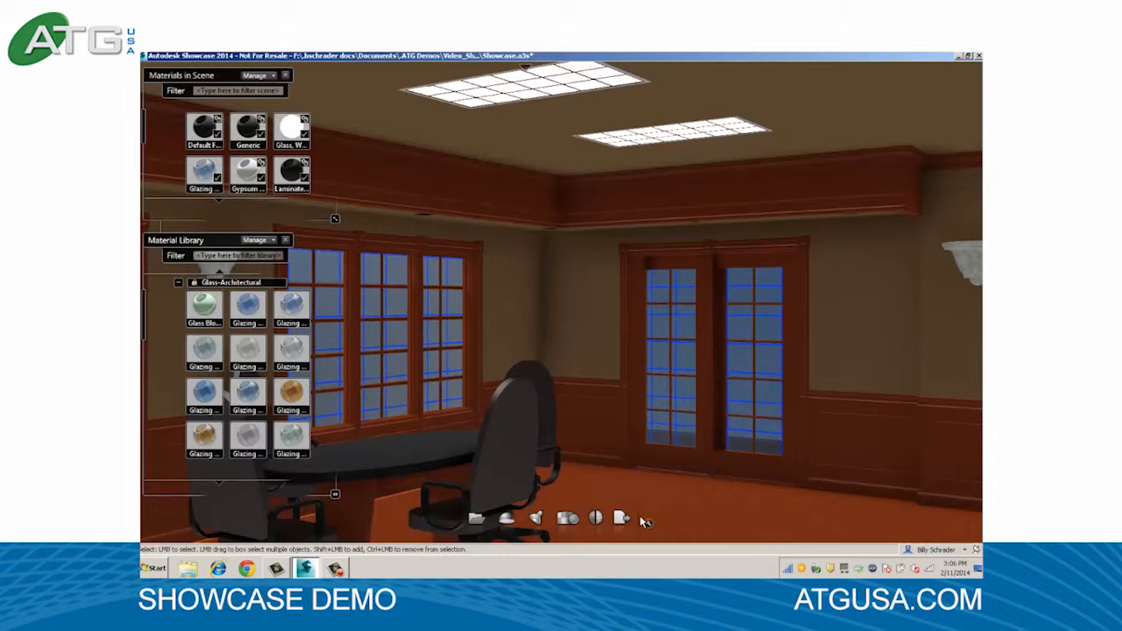
# Select the floor and apply a dark granite from the Flooring/Stone category of Autodesk Materials.
pyautogui.click(670, 503)
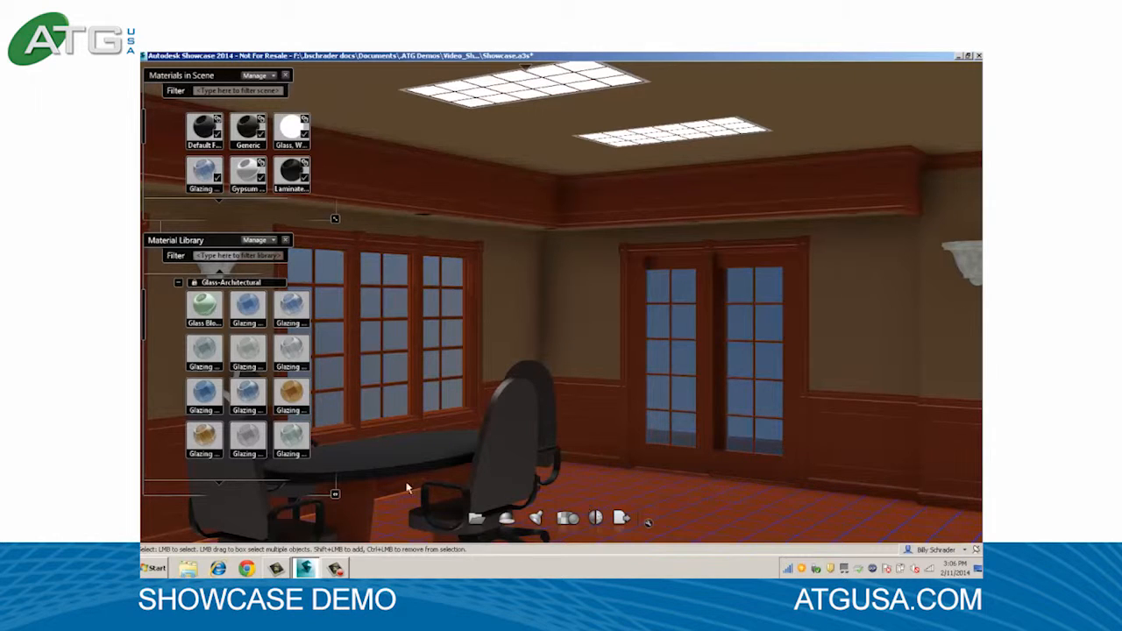
pyautogui.click(178, 282)
pyautogui.scroll(-3, 145, 341)
pyautogui.moveTo(146, 340); pyautogui.dragTo(156, 439)
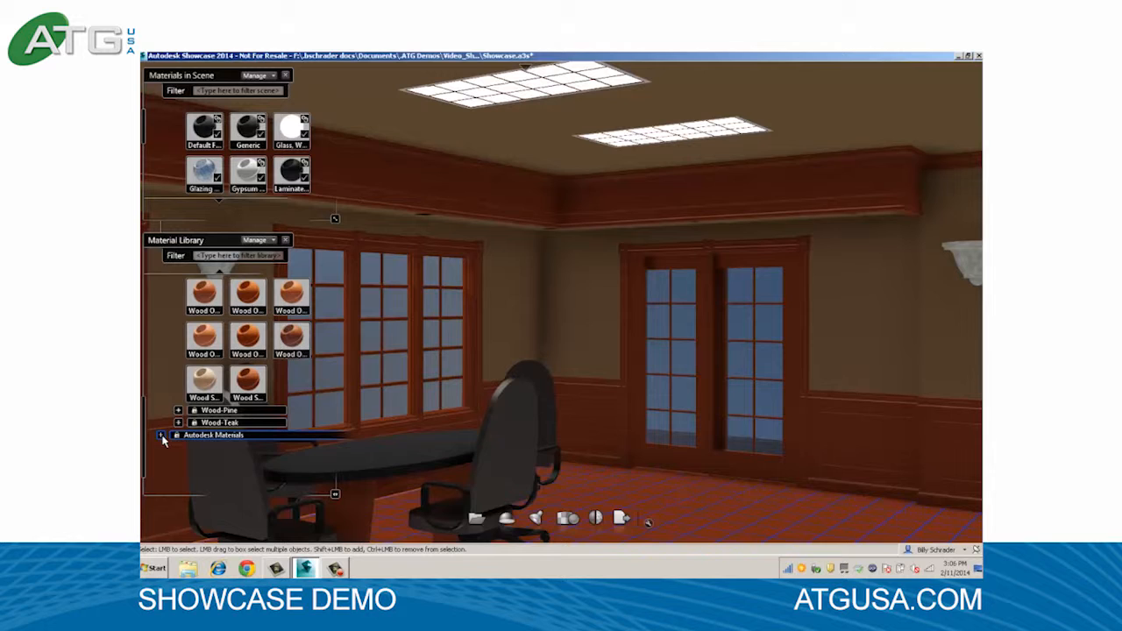
pyautogui.moveTo(145, 366); pyautogui.dragTo(146, 394)
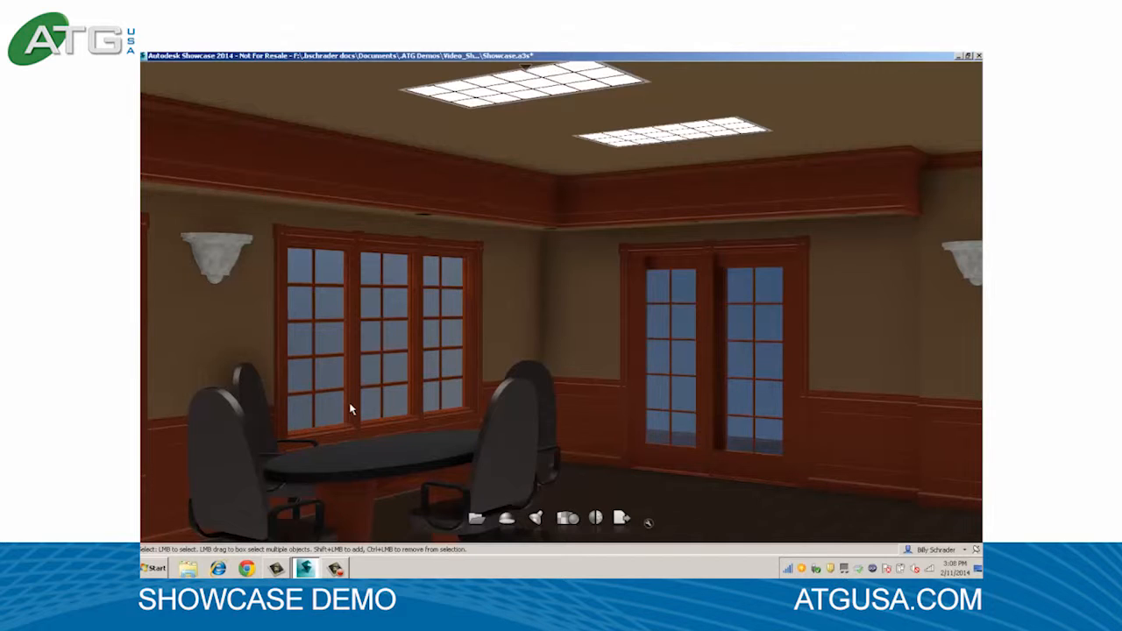
# Apply an outdoor environment with a green field and distant hills as the scene's surroundings.
pyautogui.press('e')
pyautogui.doubleClick(205, 304)
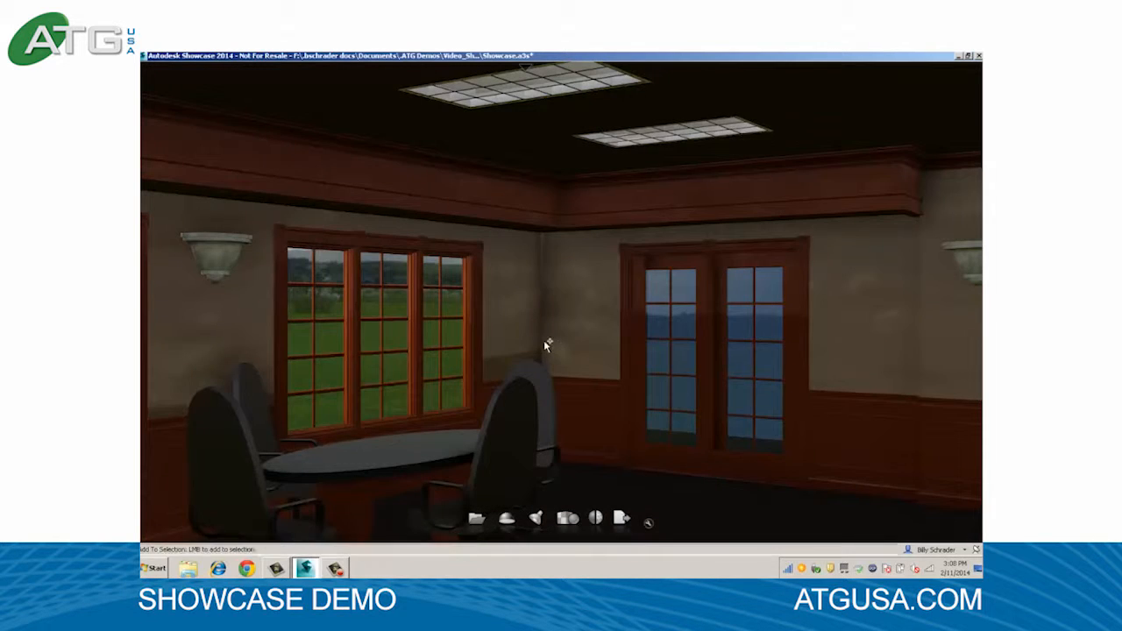
pyautogui.moveTo(559, 301)
pyautogui.mouseDown()
pyautogui.moveTo(500, 341)
pyautogui.moveTo(361, 327)
pyautogui.moveTo(451, 341)
pyautogui.moveTo(644, 336)
pyautogui.mouseUp()
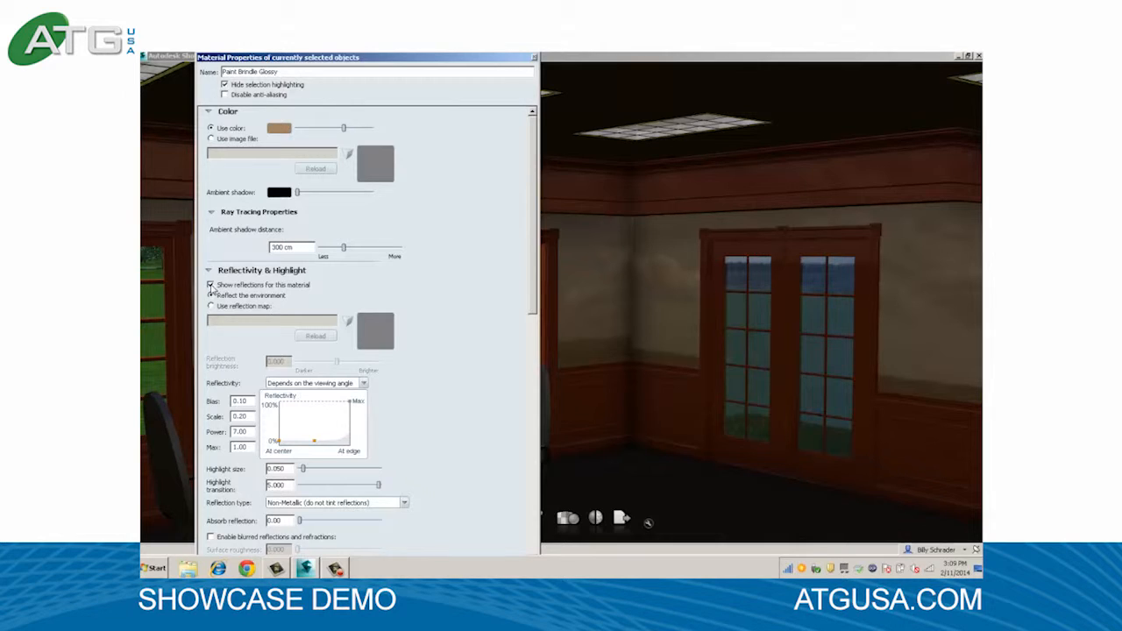
# Turn off reflections for the walls' Paint Brindle Glossy material and open the Material Properties of the soffit above the doors.
pyautogui.click(210, 285)
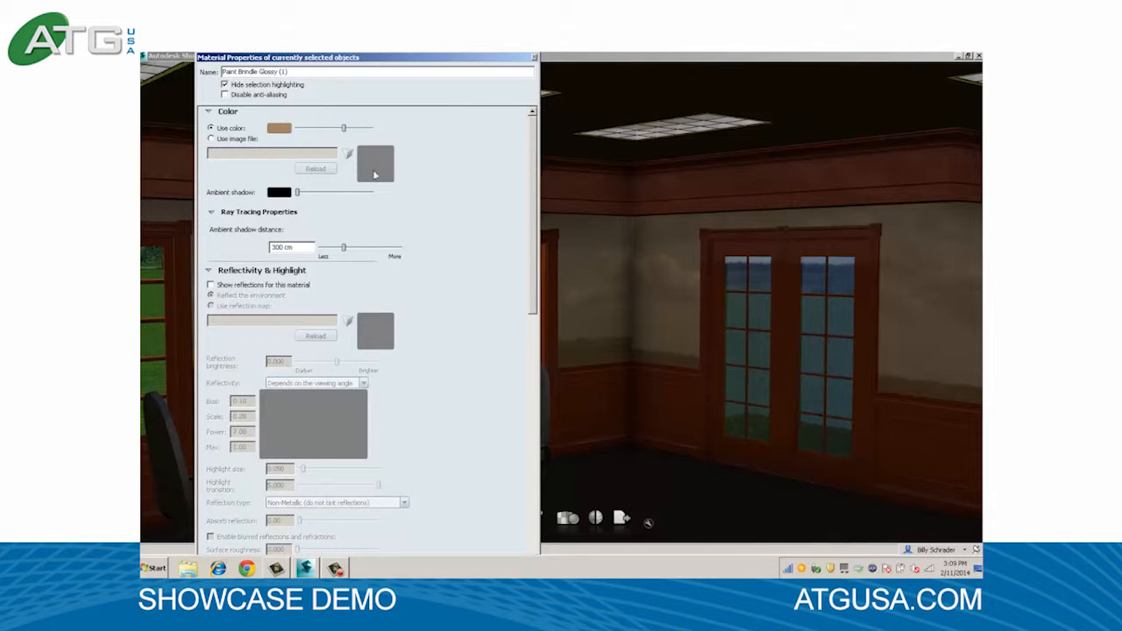
pyautogui.click(664, 270)
pyautogui.click(734, 321)
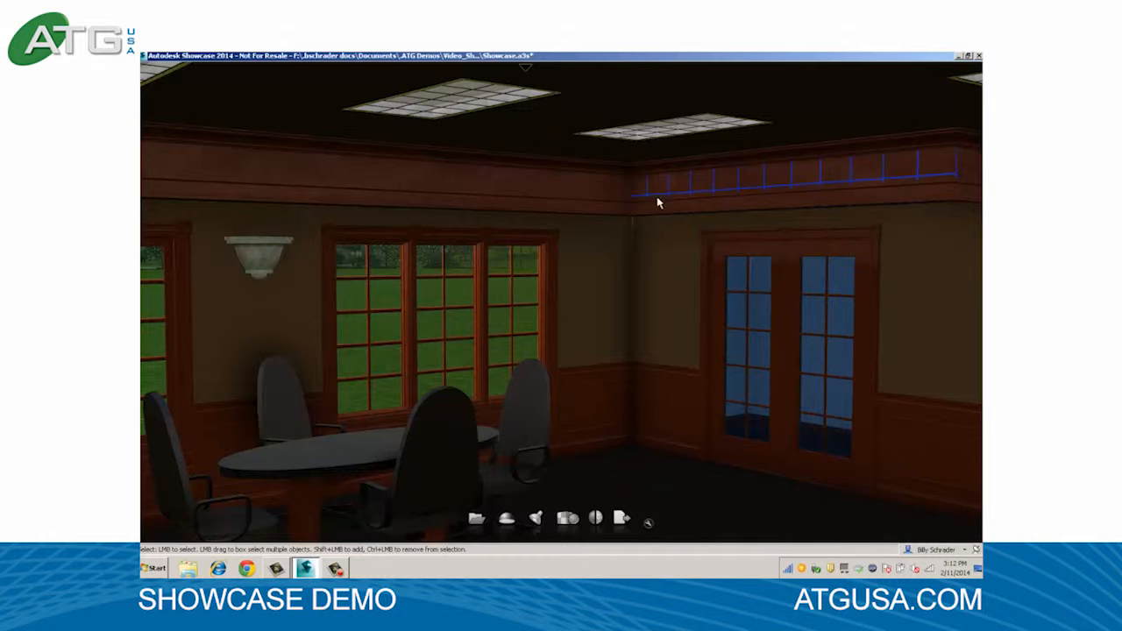
pyautogui.rightClick(654, 189)
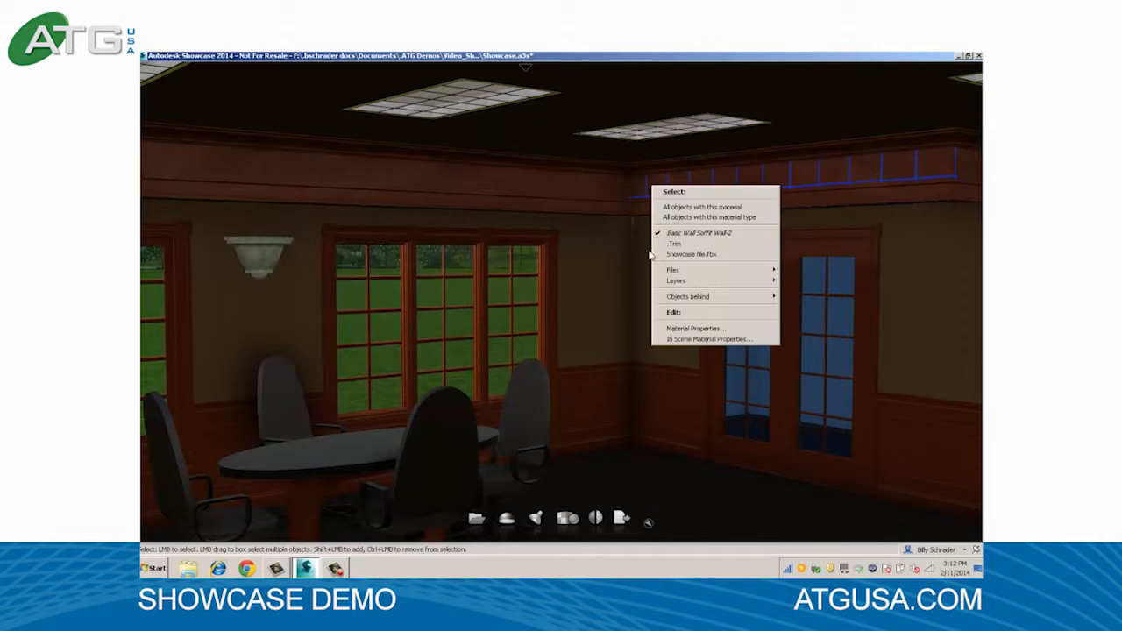
pyautogui.click(684, 328)
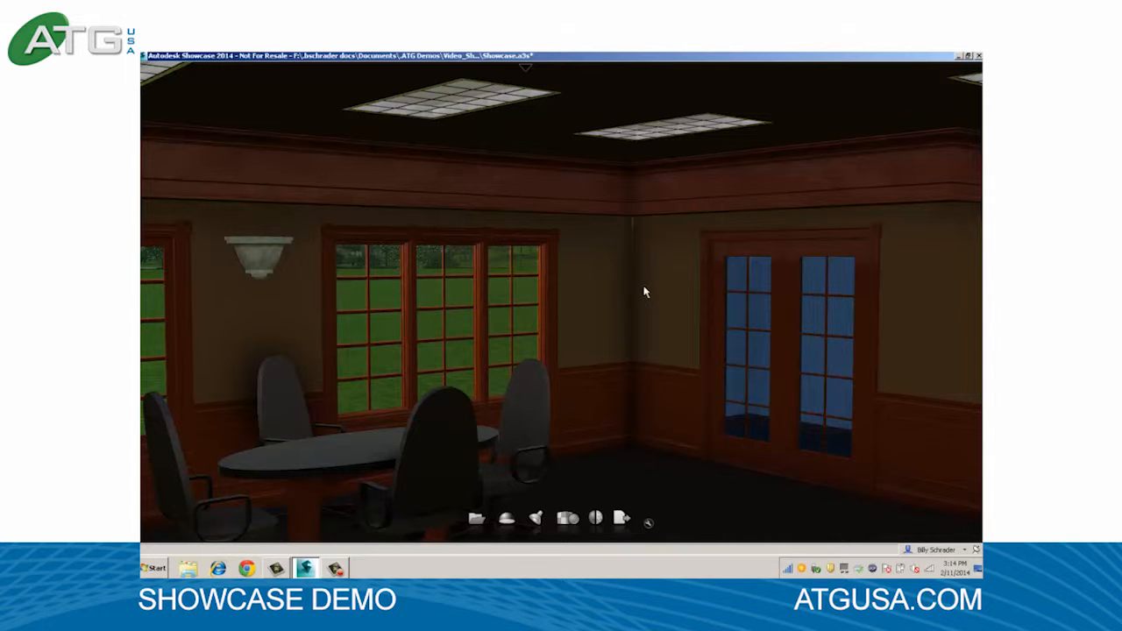
# Create a material lineup in Alternative Lineups and add two empty alternatives to it.
pyautogui.moveTo(630, 329); pyautogui.dragTo(638, 279, button='middle')
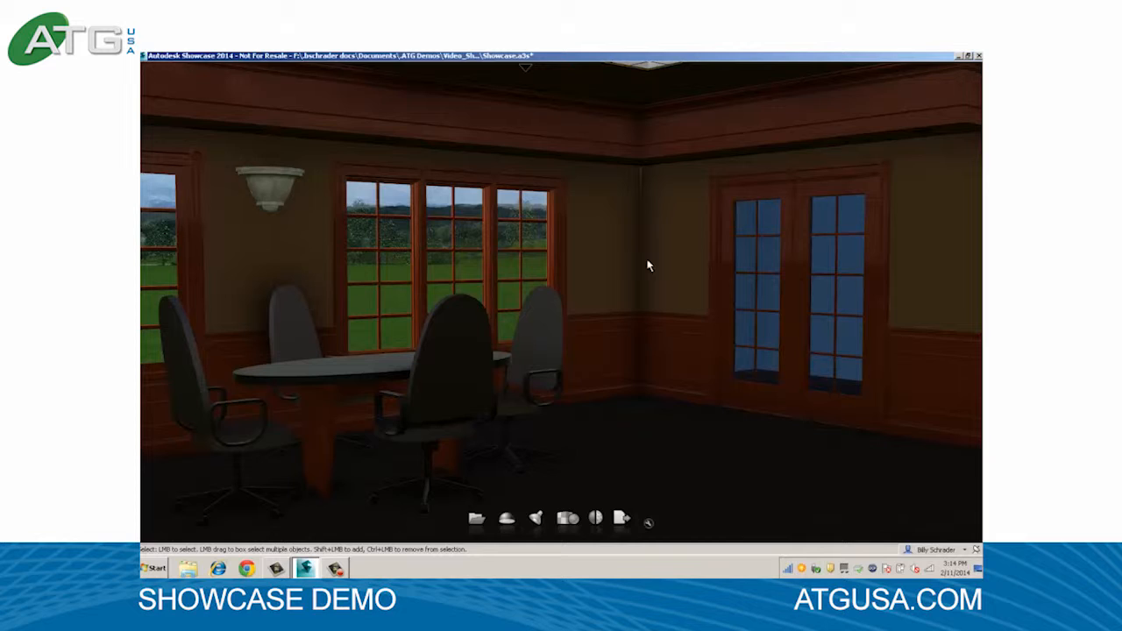
pyautogui.press('a')
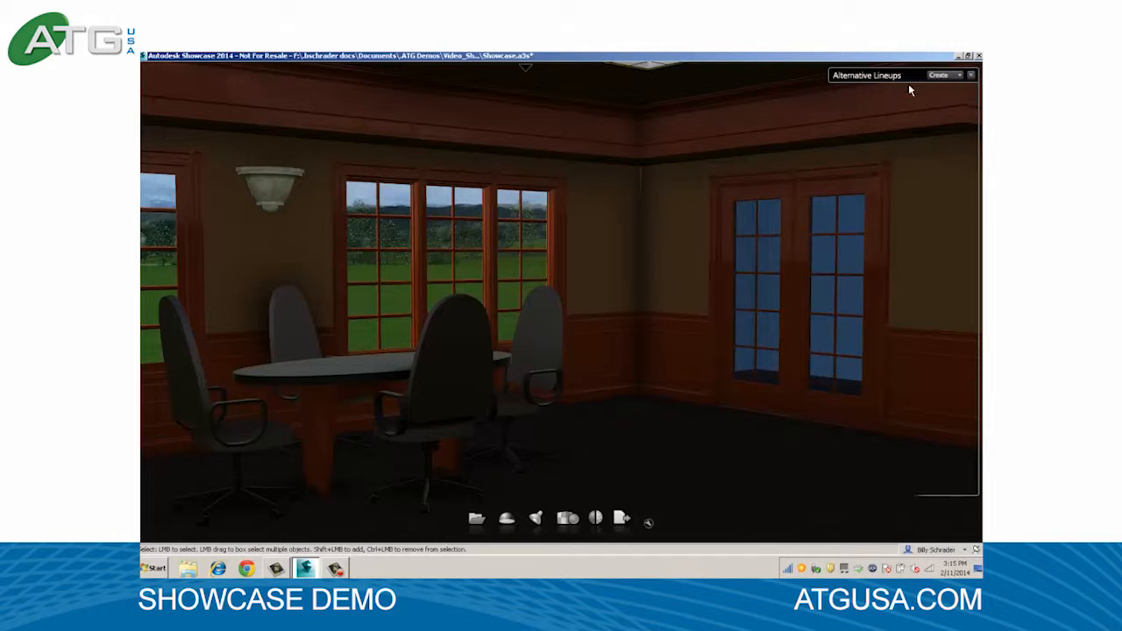
pyautogui.click(940, 75)
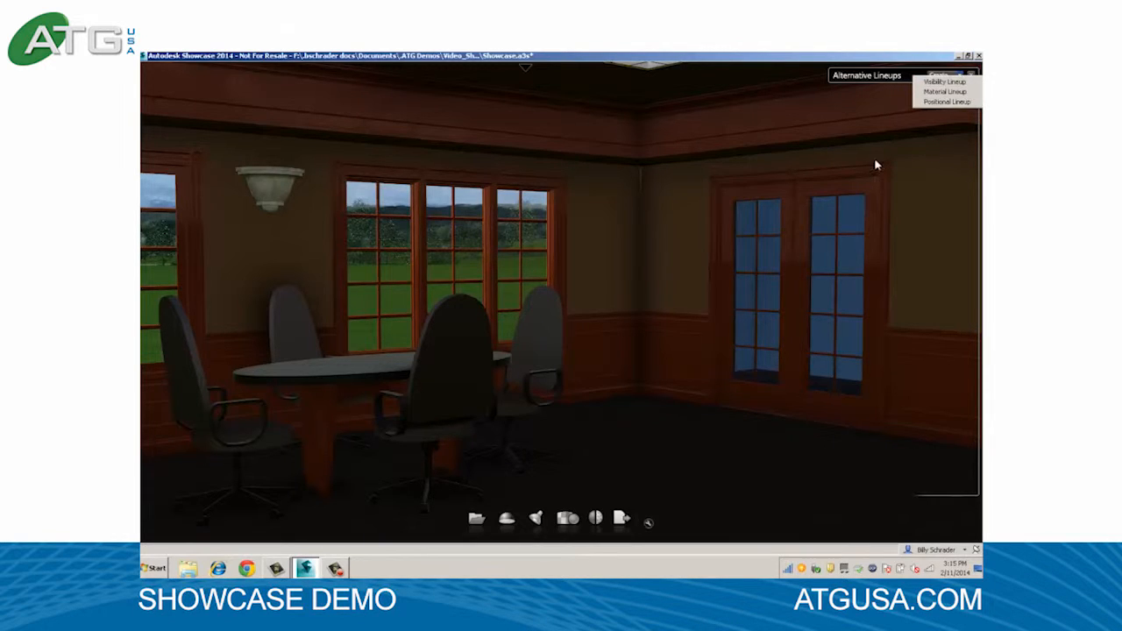
pyautogui.click(935, 92)
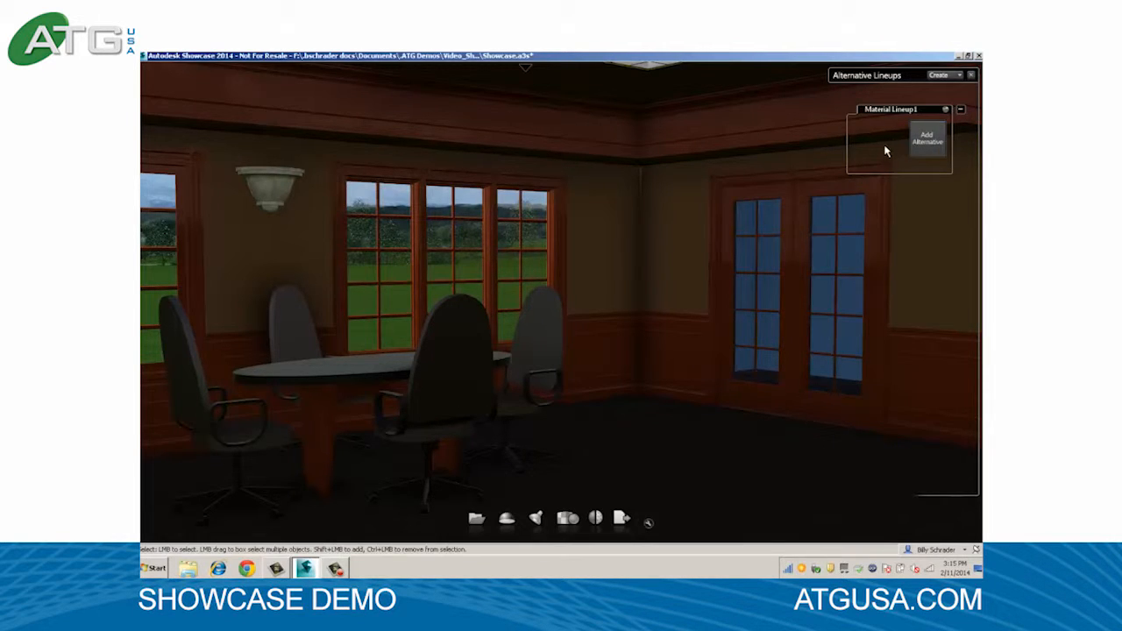
pyautogui.click(928, 143)
pyautogui.click(926, 141)
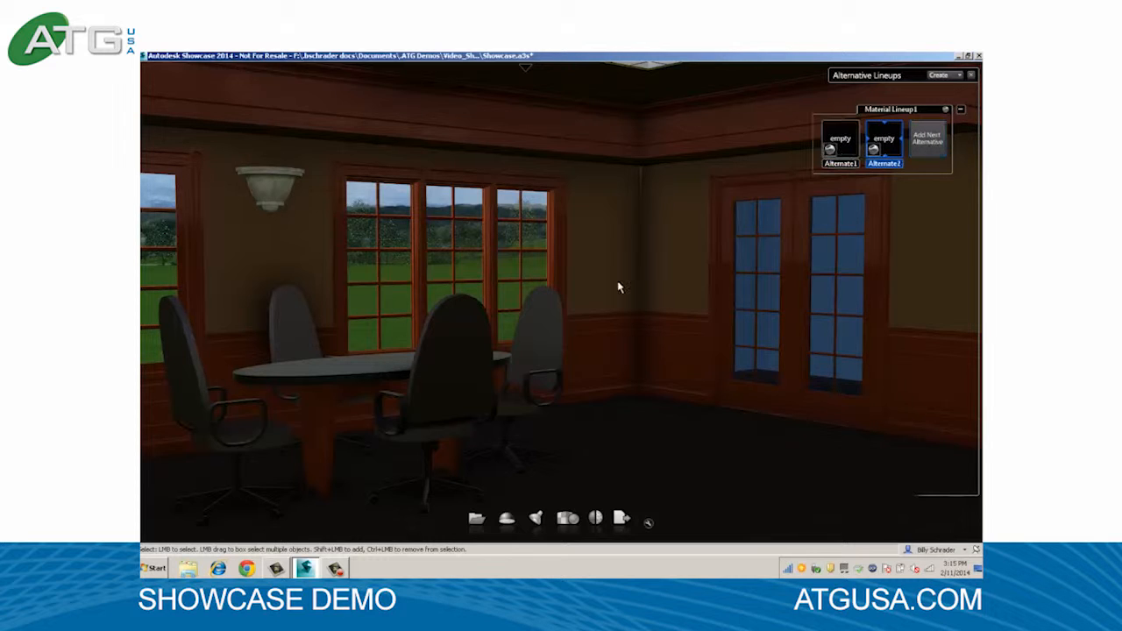
# Select all objects sharing the wainscot's wood material and add the selection to Alternate2.
pyautogui.click(652, 350)
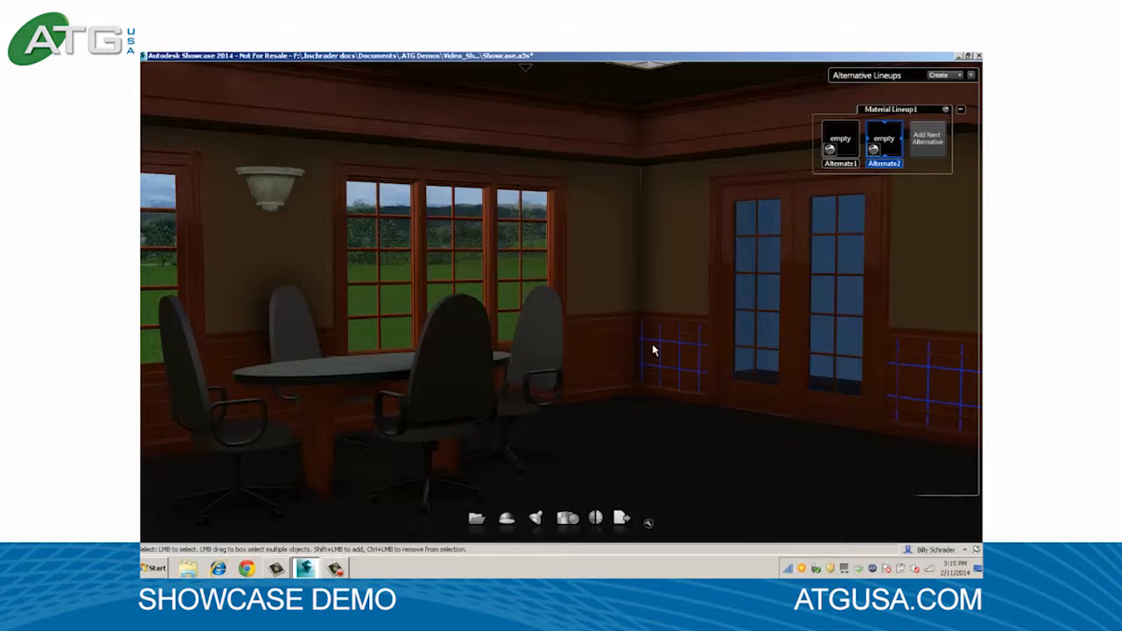
pyautogui.rightClick(652, 350)
pyautogui.click(712, 368)
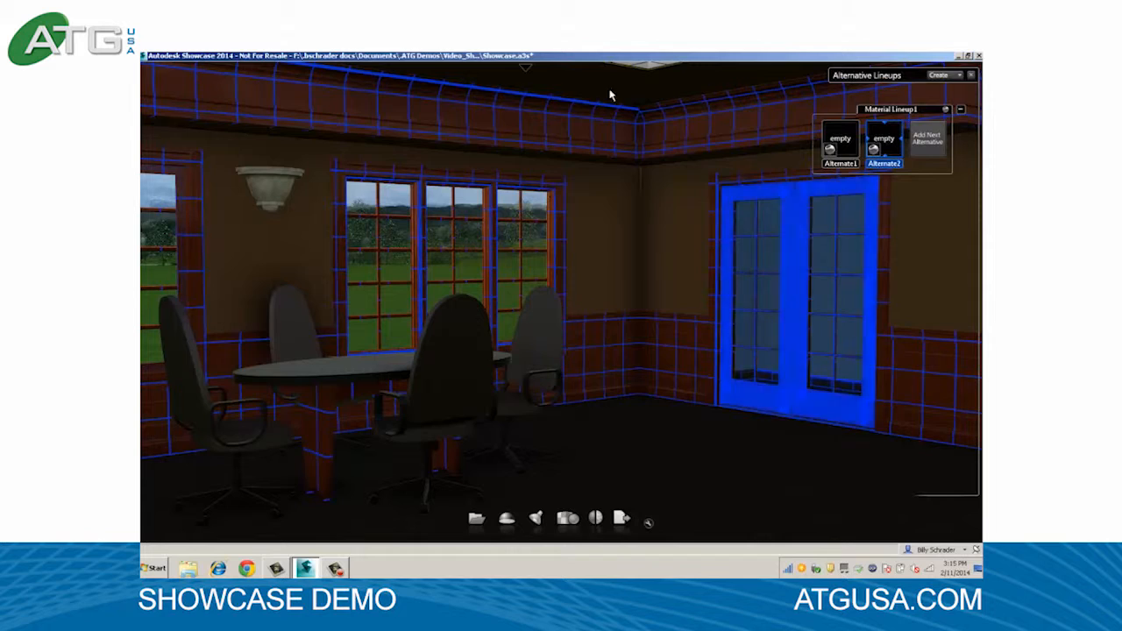
pyautogui.click(881, 137)
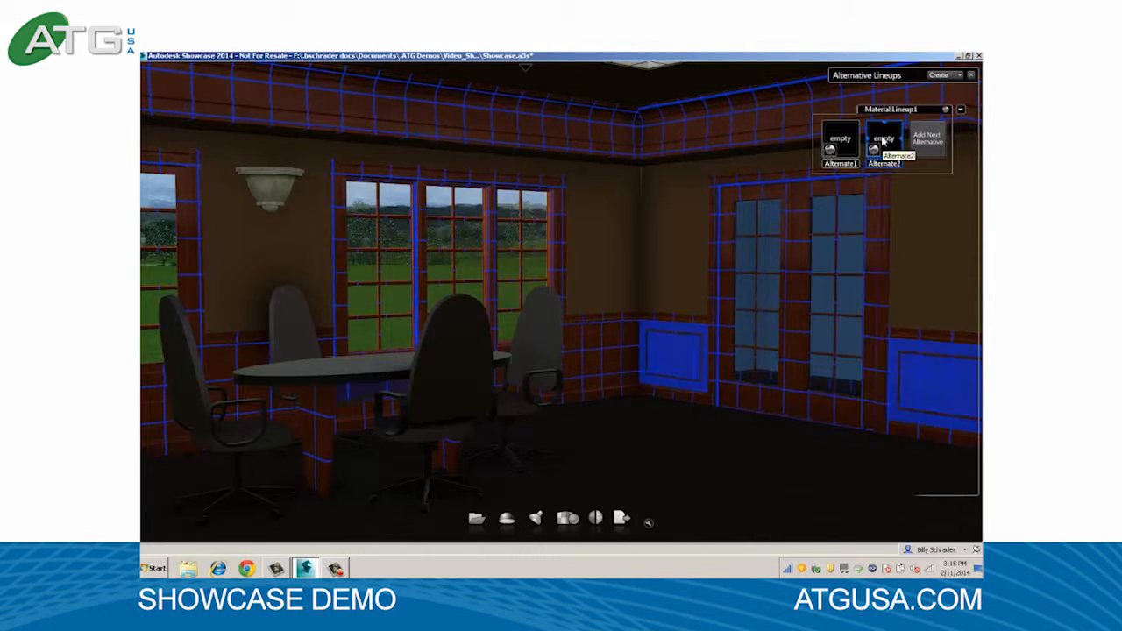
pyautogui.rightClick(884, 140)
pyautogui.click(893, 155)
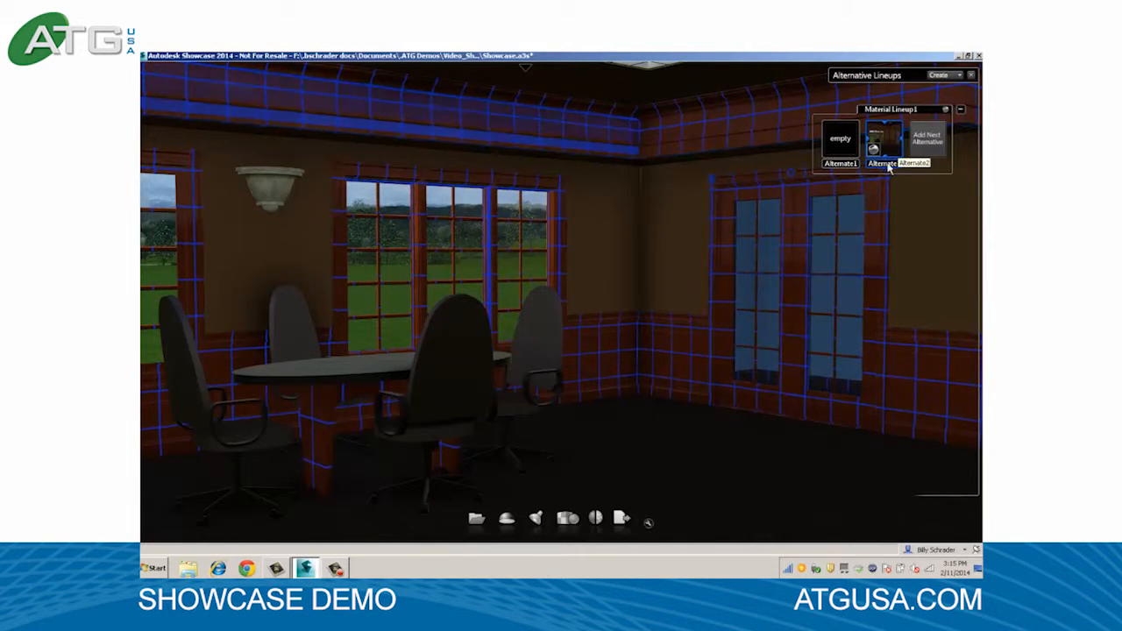
# Select all objects sharing the door casing's material and apply the cream paint from the Paint-Architectural category.
pyautogui.rightClick(714, 279)
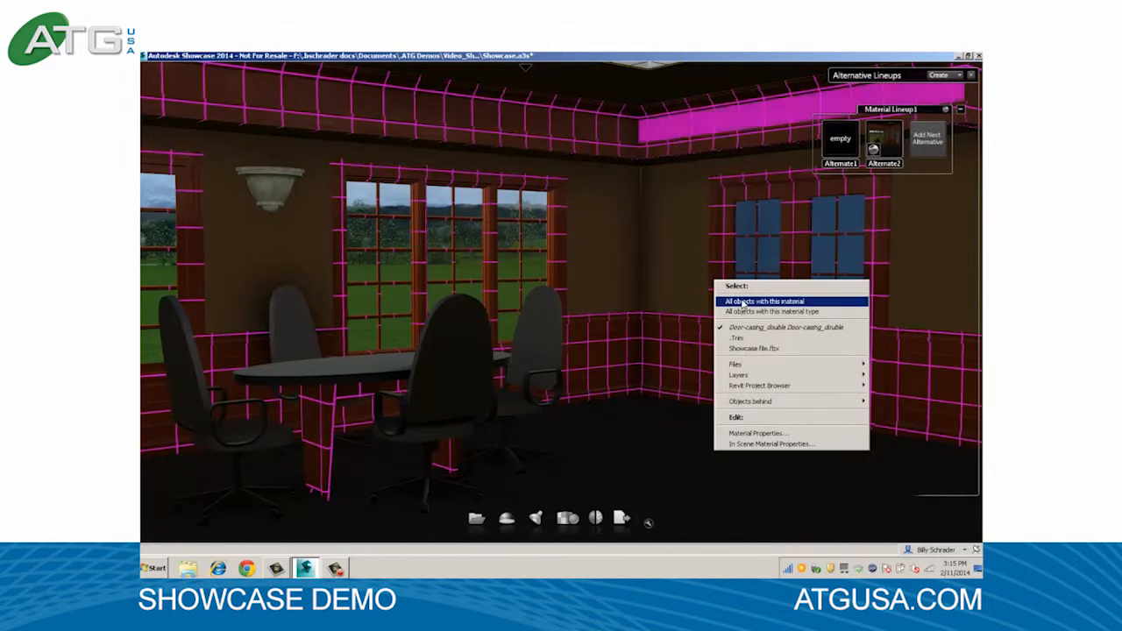
pyautogui.click(755, 292)
pyautogui.press('m')
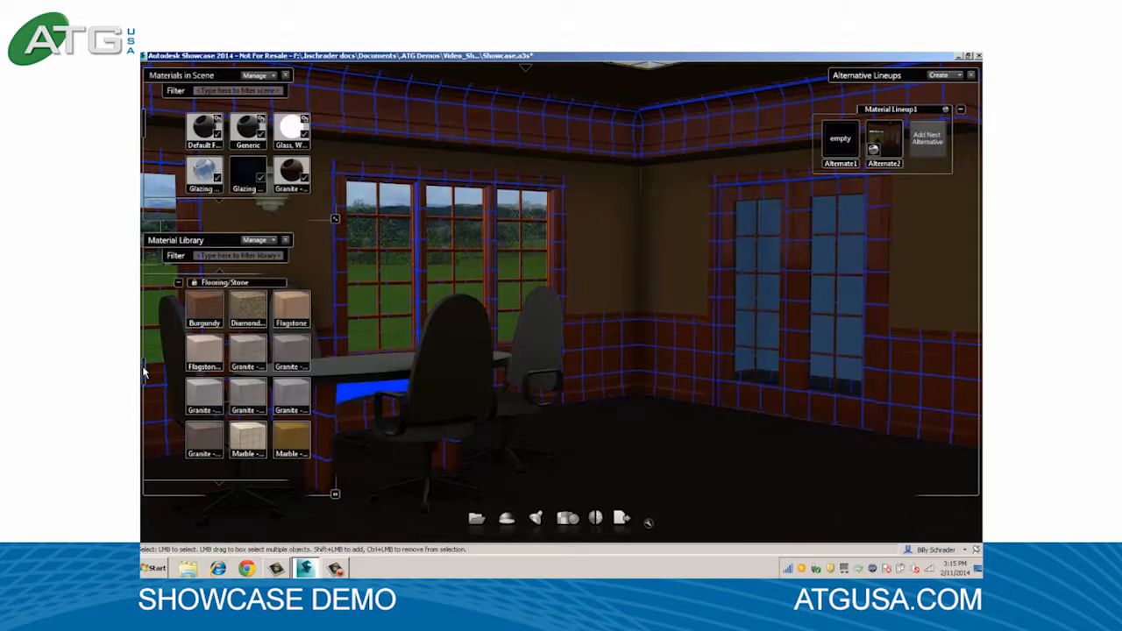
pyautogui.scroll(3, 147, 351)
pyautogui.scroll(-5, 147, 351)
pyautogui.scroll(2, 149, 328)
pyautogui.scroll(4, 150, 333)
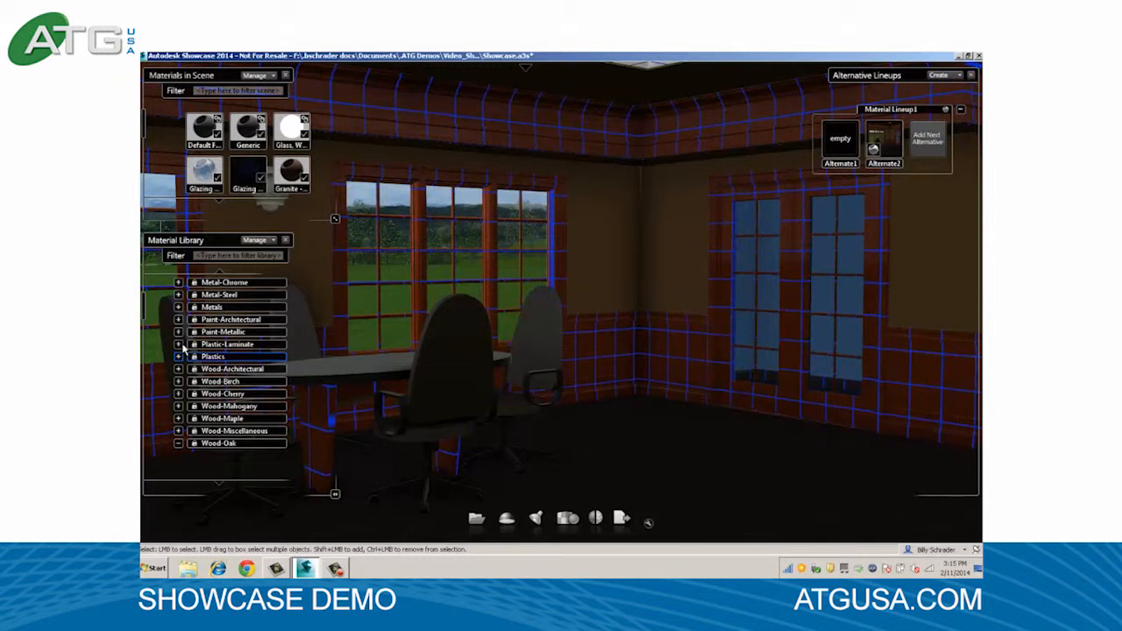
pyautogui.click(178, 321)
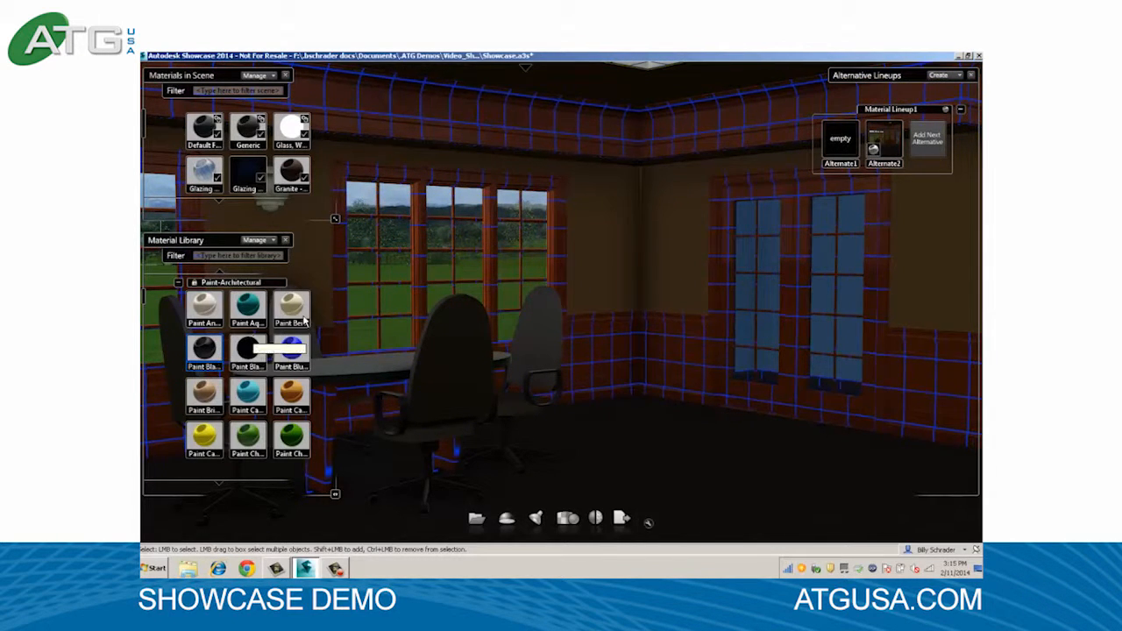
pyautogui.moveTo(294, 302); pyautogui.dragTo(387, 340)
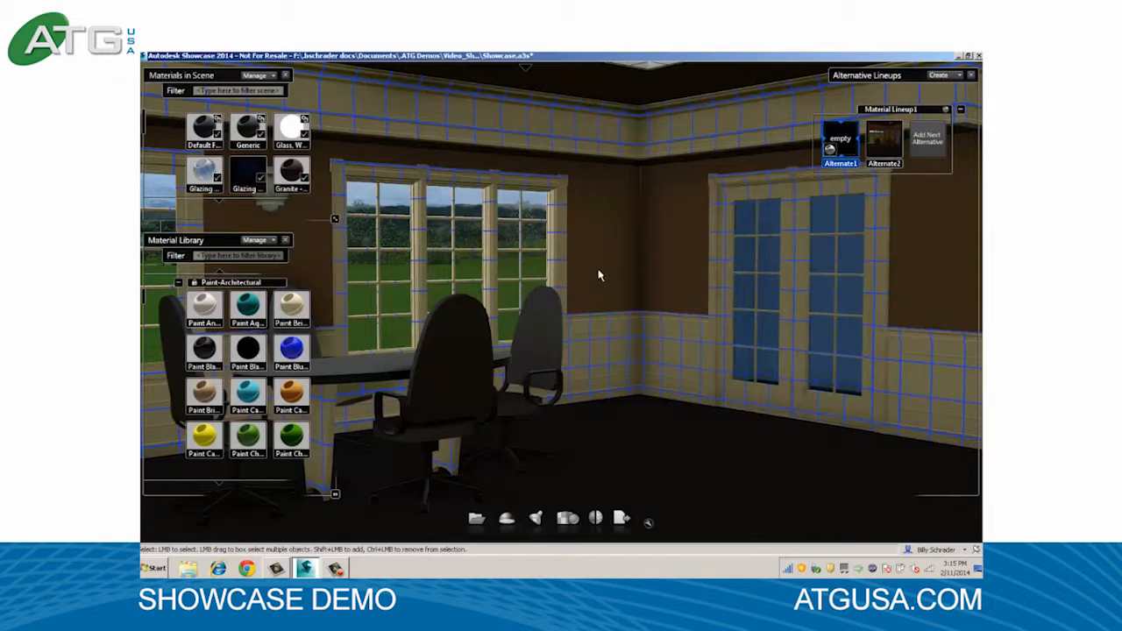
# Add the cream-painted trim selection to Alternate1 and close the material windows.
pyautogui.rightClick(885, 142)
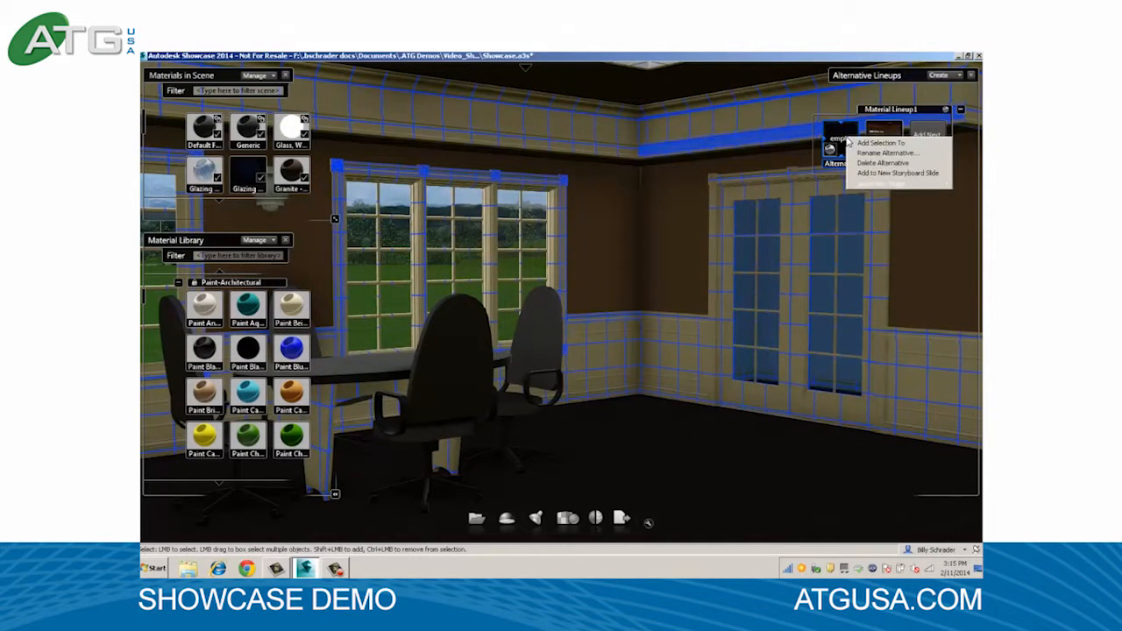
pyautogui.click(888, 143)
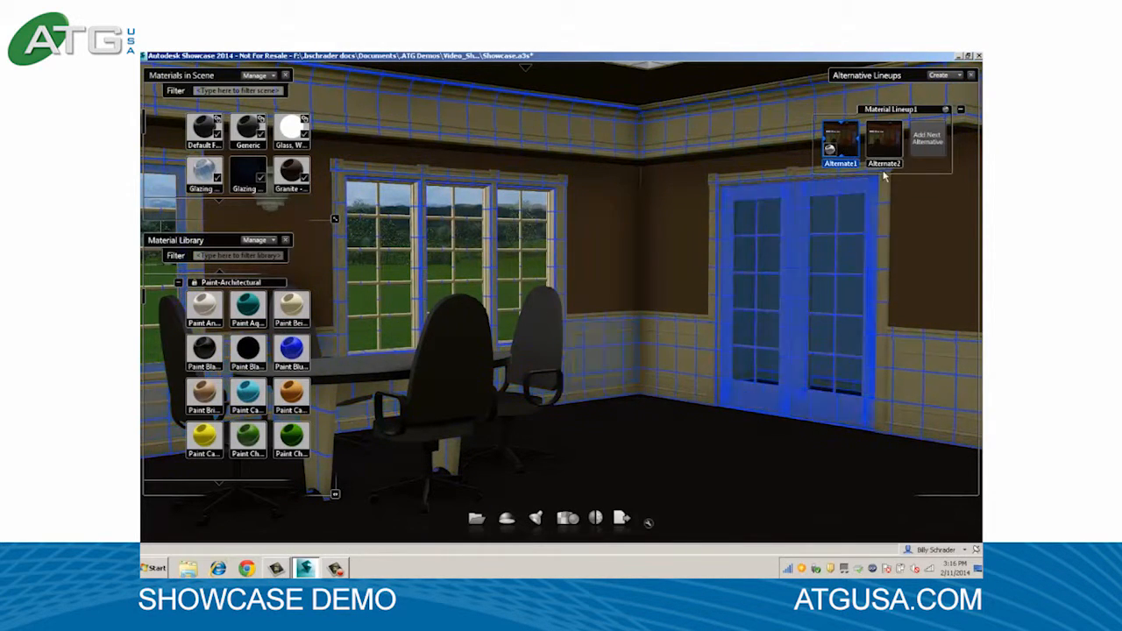
pyautogui.click(285, 76)
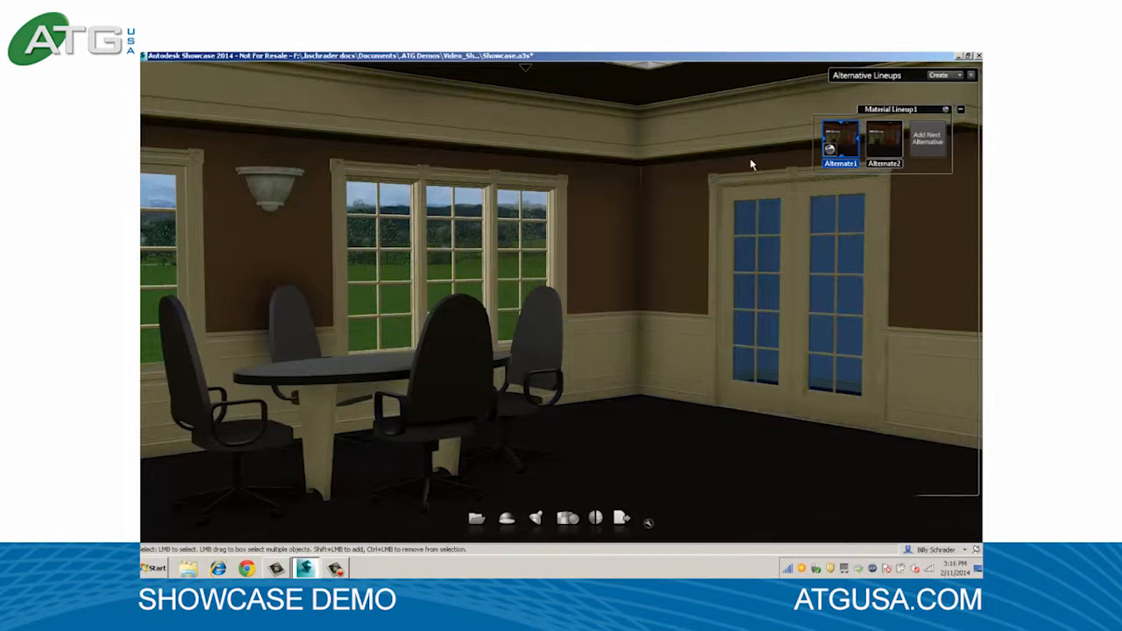
# Switch repeatedly between Alternate2 and Alternate1 to compare the wood trim with the cream-painted trim.
pyautogui.click(875, 148)
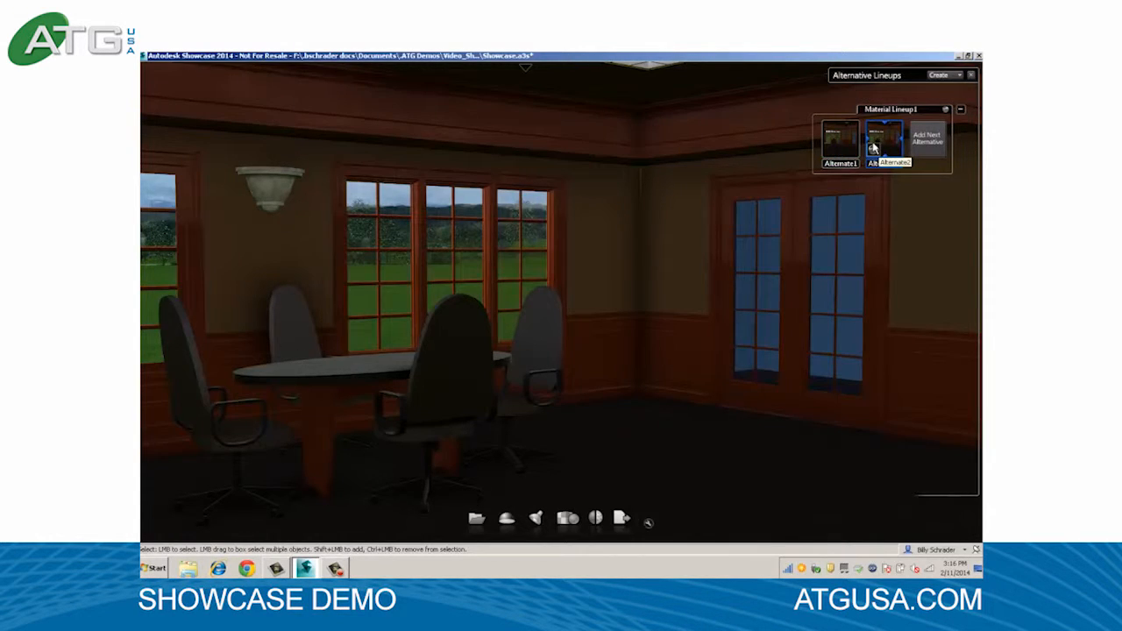
pyautogui.click(841, 142)
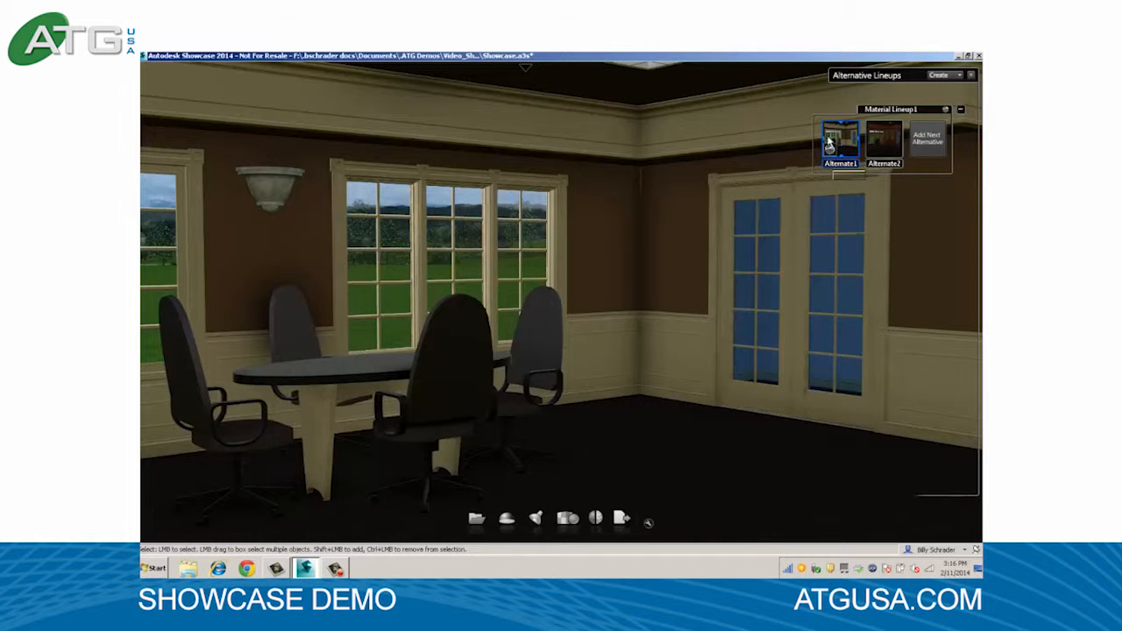
pyautogui.click(882, 145)
pyautogui.click(842, 140)
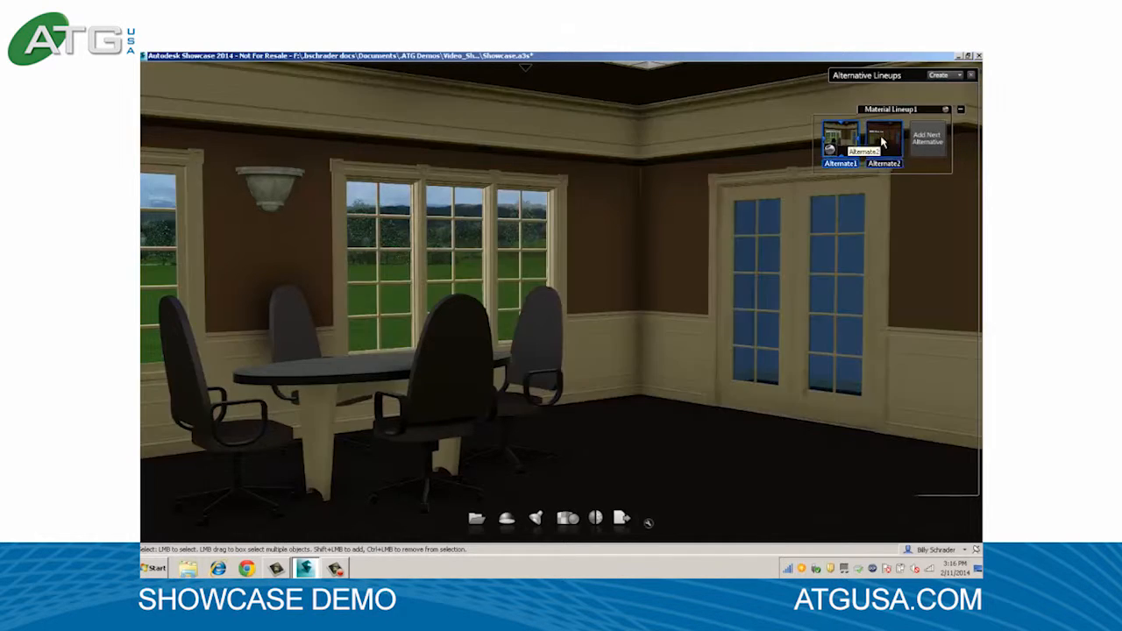
pyautogui.click(882, 142)
pyautogui.click(849, 143)
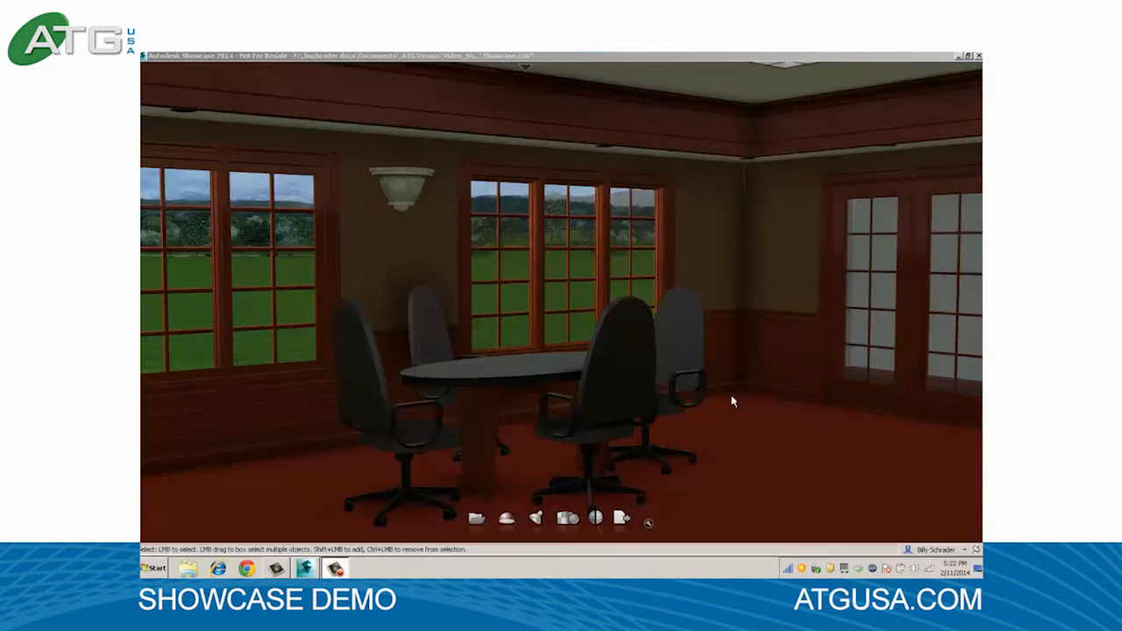